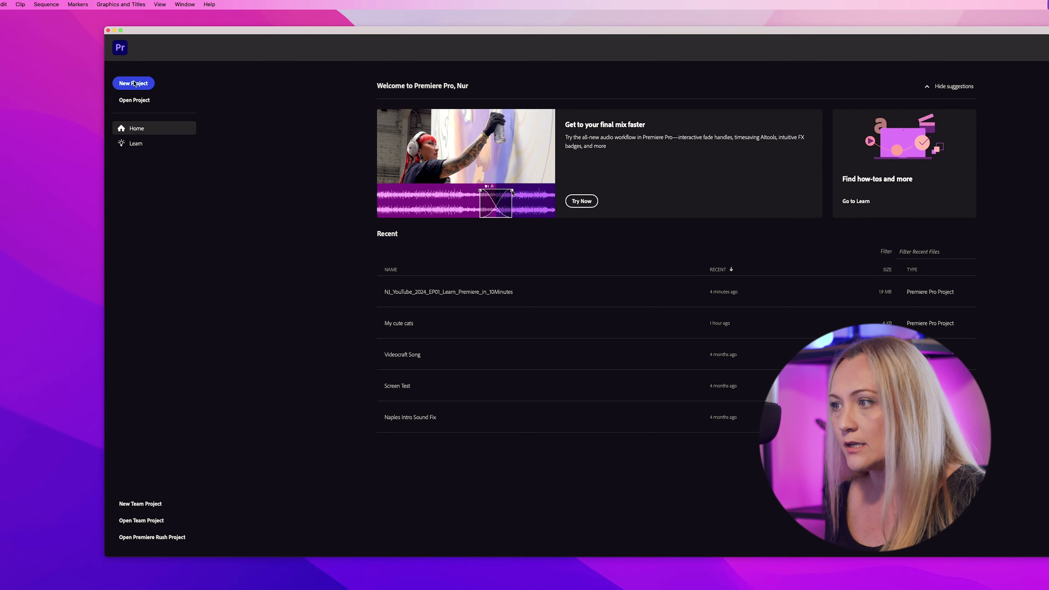
Create a new project named 'My Cute Cats' with its location set to the Project Files folder
click(132, 83)
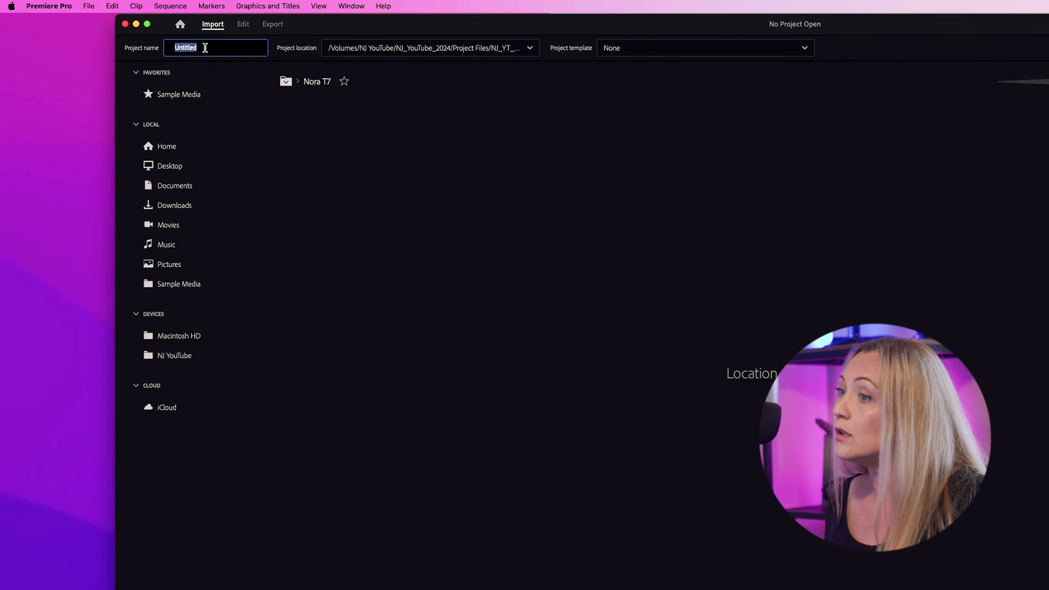
click(75, 36)
drag(207, 47, 112, 47)
text(My)
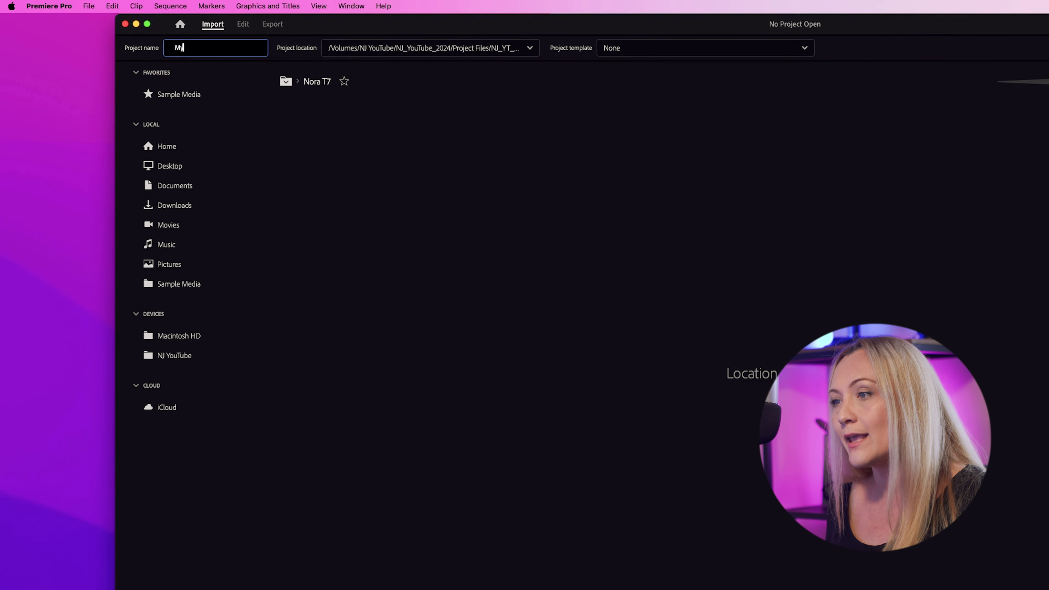
text( Cute Cats)
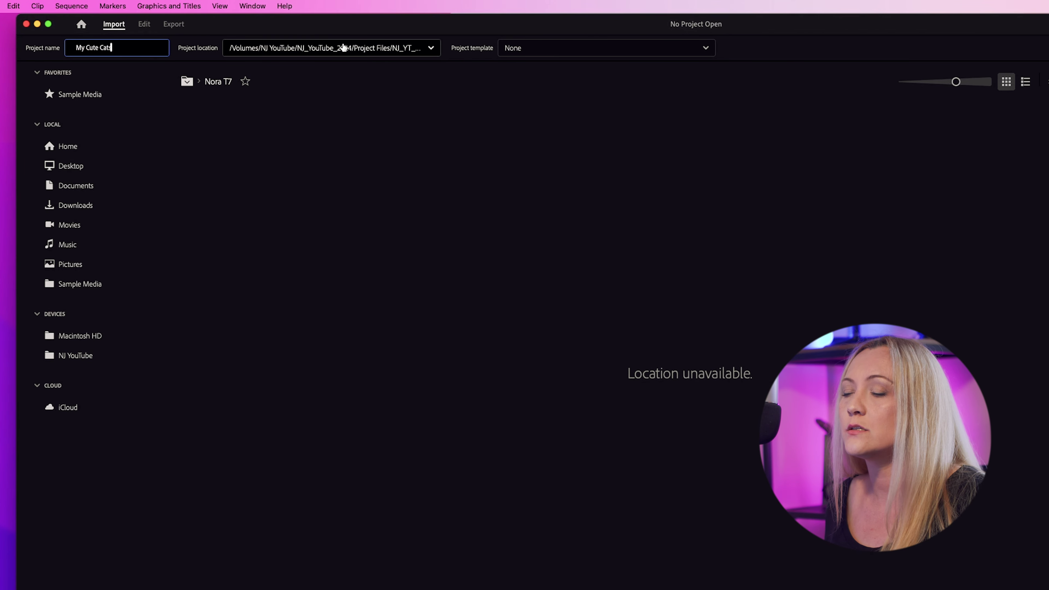
click(427, 48)
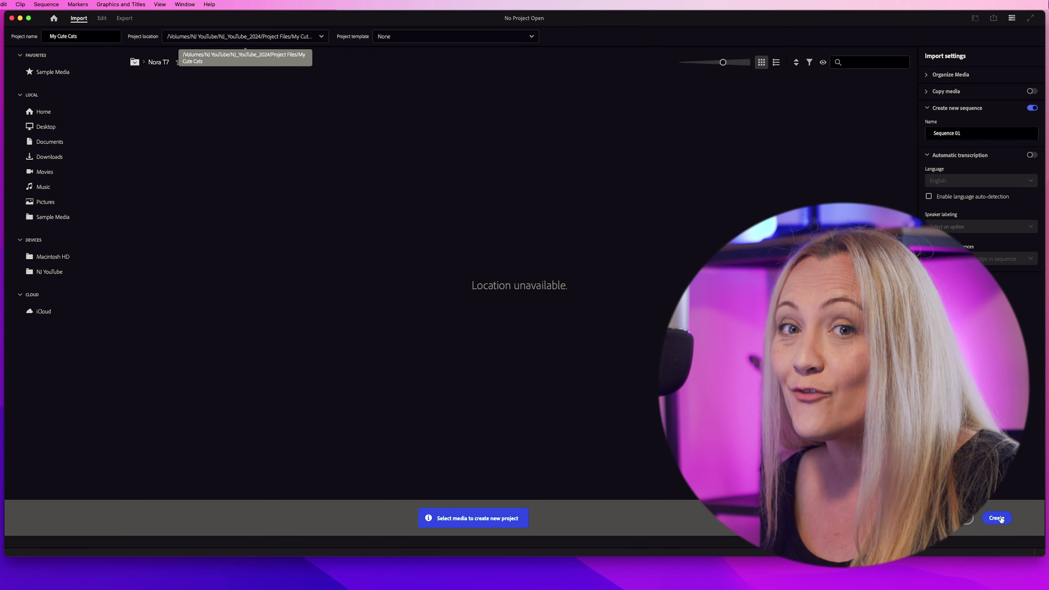
click(1001, 520)
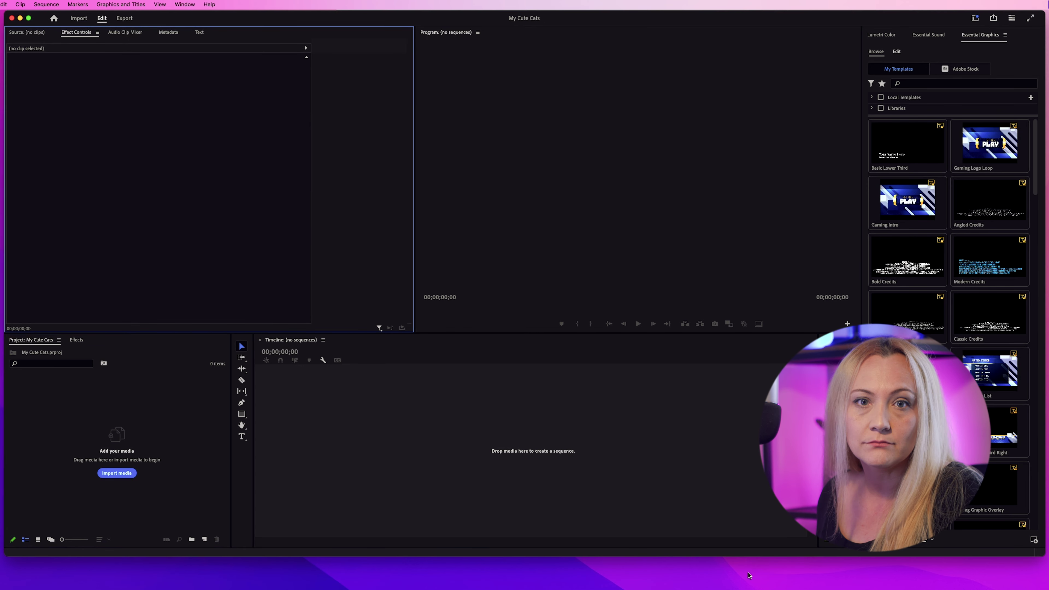
Add a new sequence called My Cute Cats using the UHD 4K 2160p 29.97 fps preset
click(205, 540)
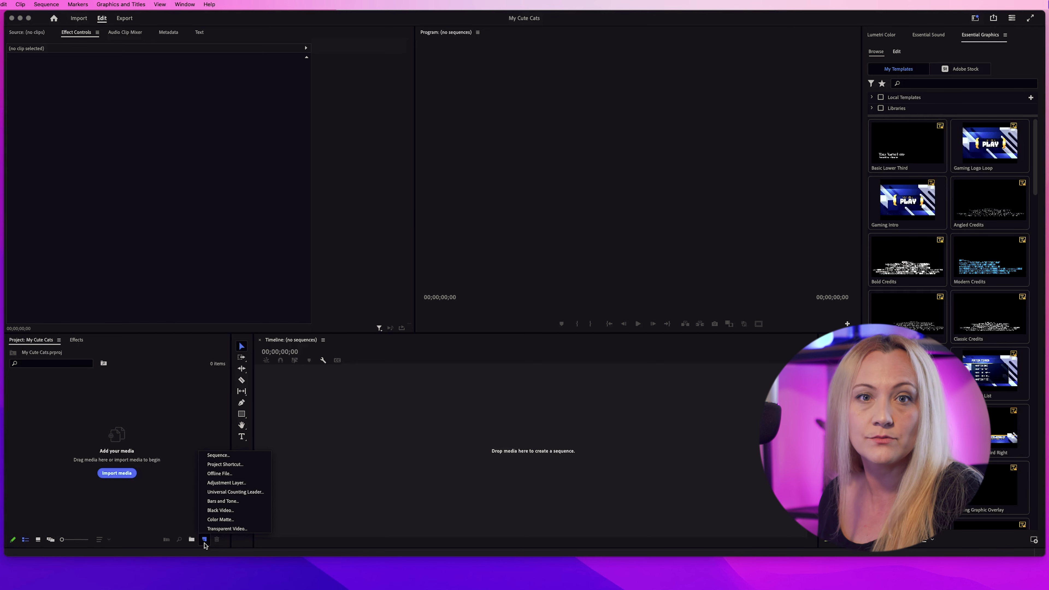
click(204, 542)
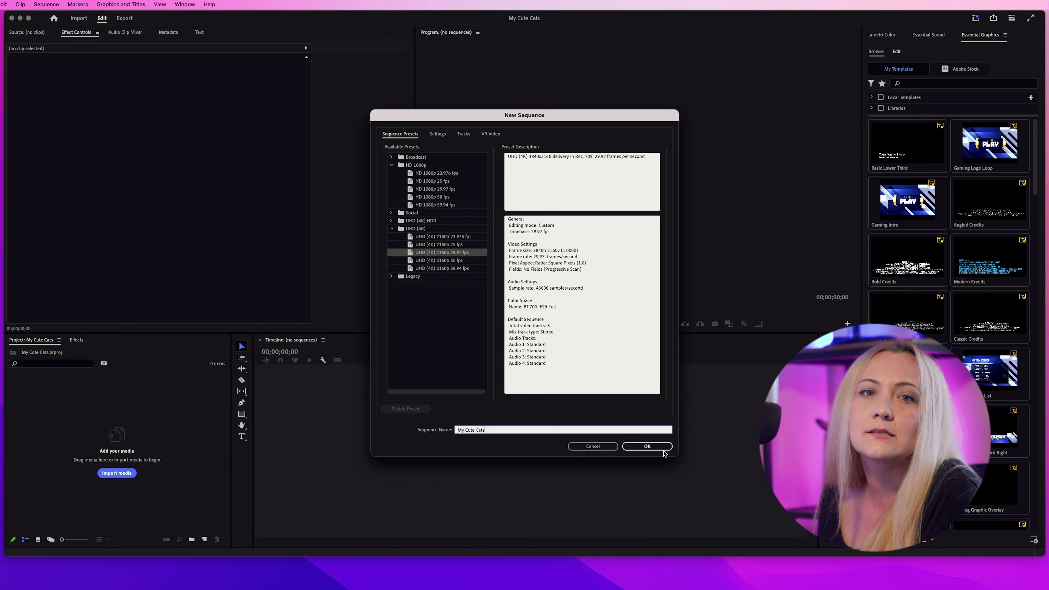
click(648, 446)
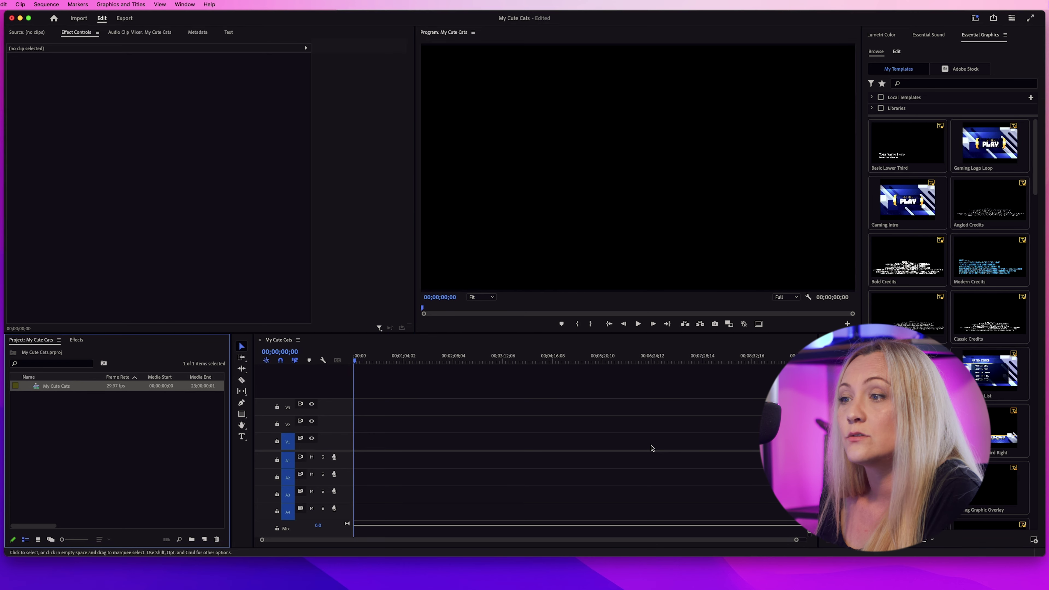
Drag MVI_0022.MP4 from the cat clips folder into the project, then bring up File > Import for more clips
click(62, 576)
click(720, 376)
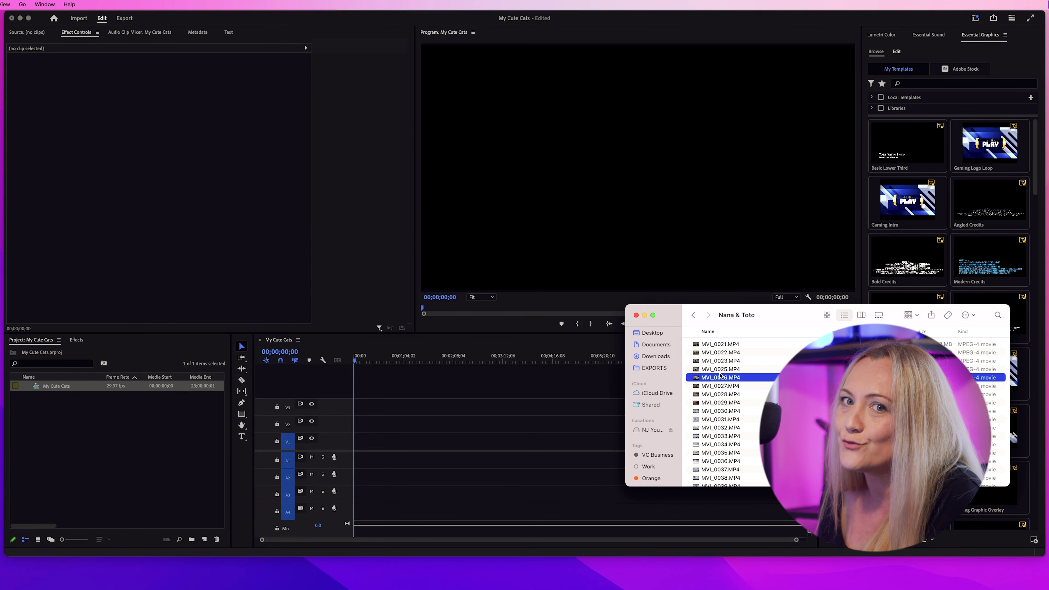
drag(720, 353, 137, 451)
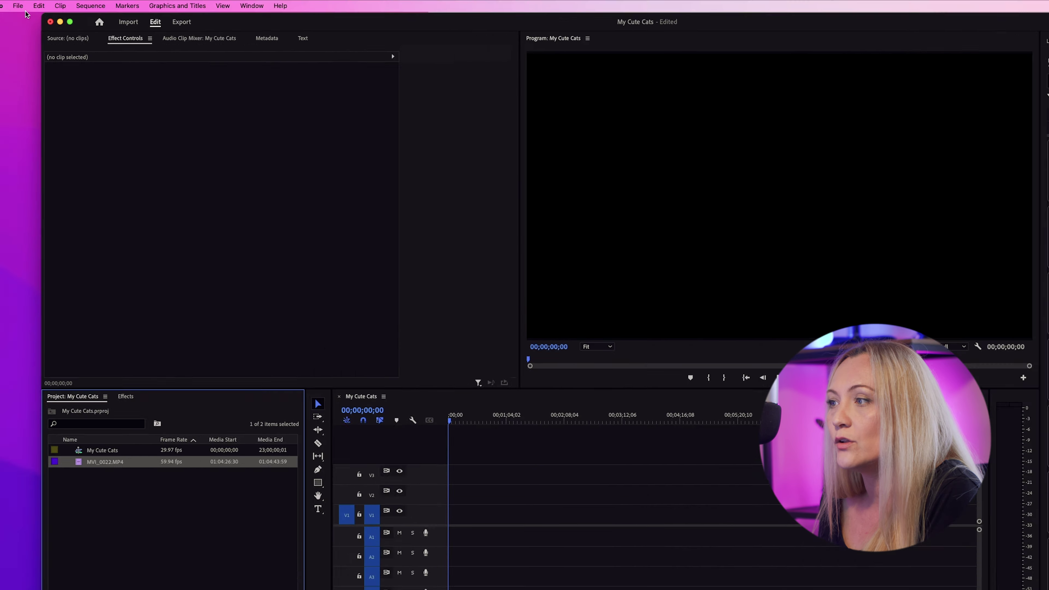
click(18, 6)
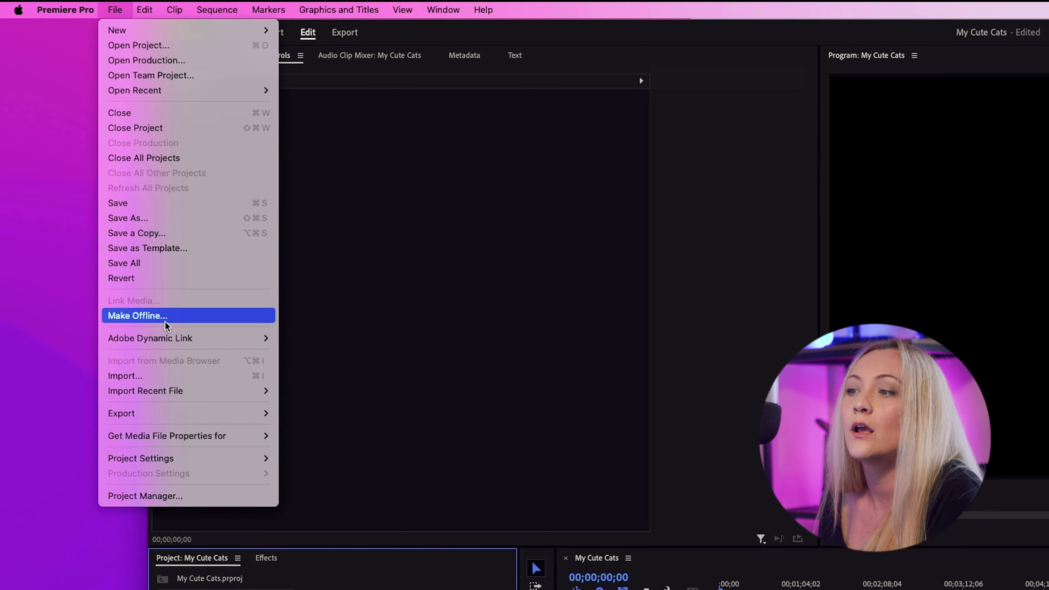
click(194, 377)
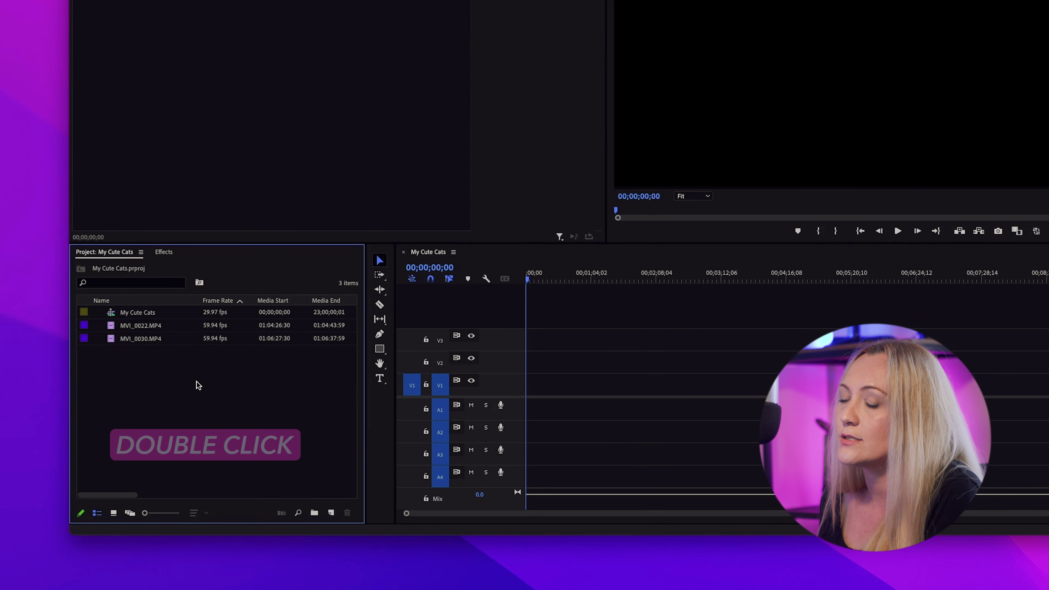
double_click(188, 386)
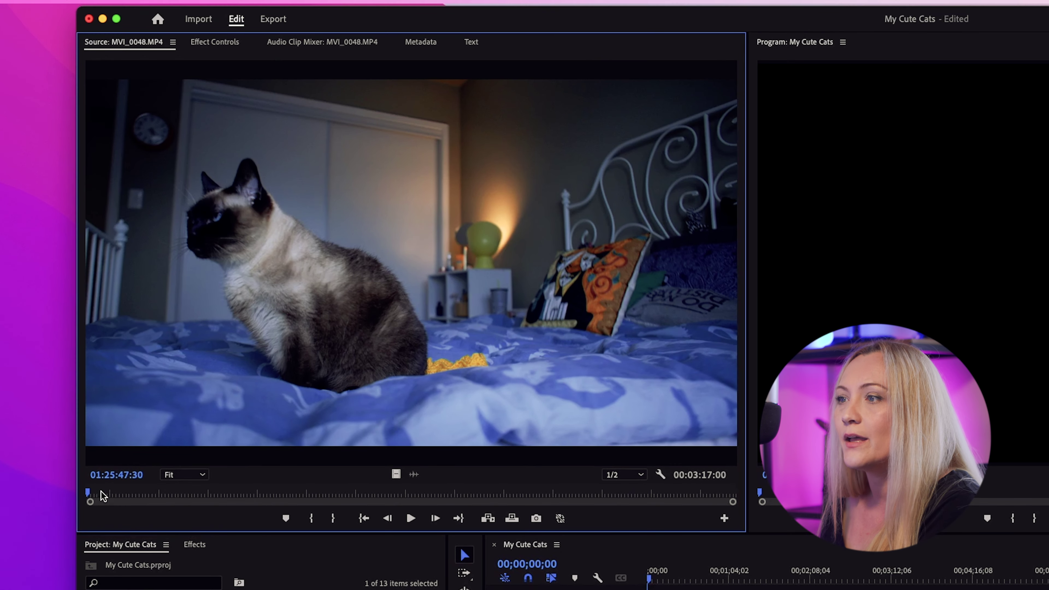
Mark a six-second In/Out section of MVI_0048 showing the two cats
drag(103, 495, 176, 495)
key(i)
key(o)
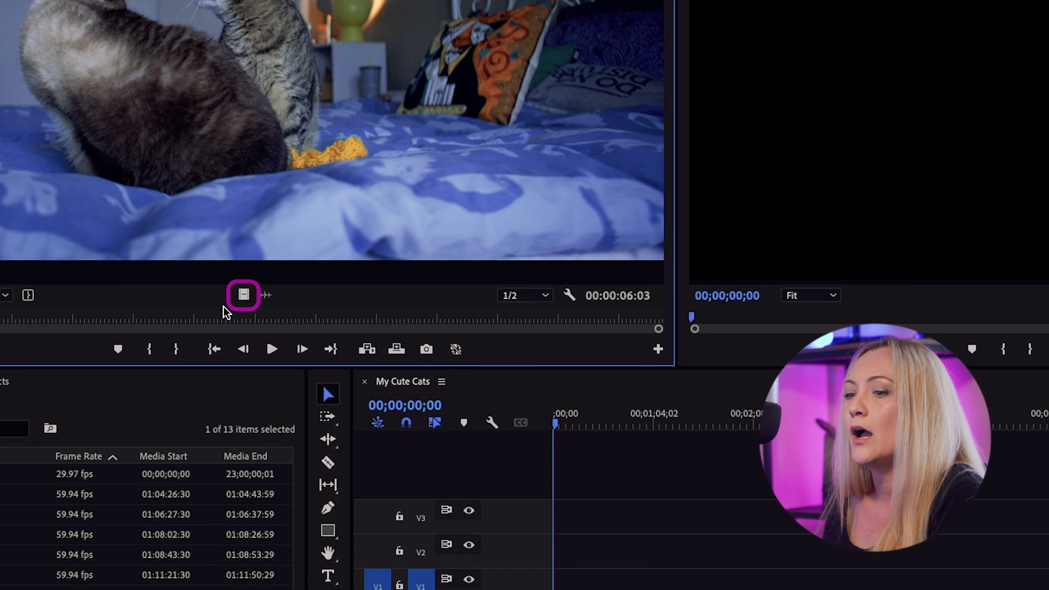
Overwrite the marked video-only section onto V1 at the sequence start and play it back
drag(241, 297, 554, 586)
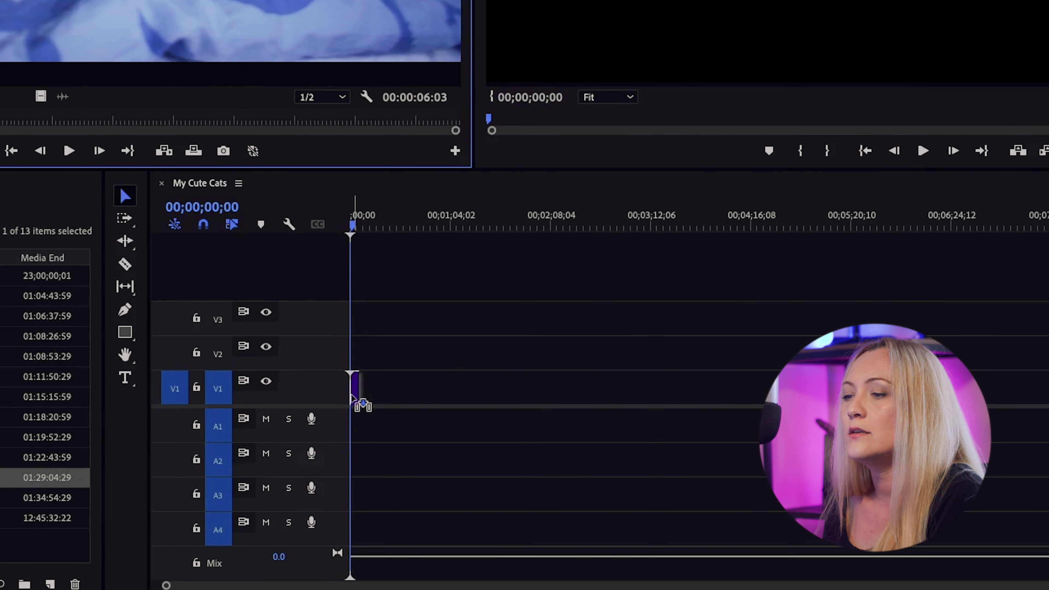
drag(352, 400, 351, 395)
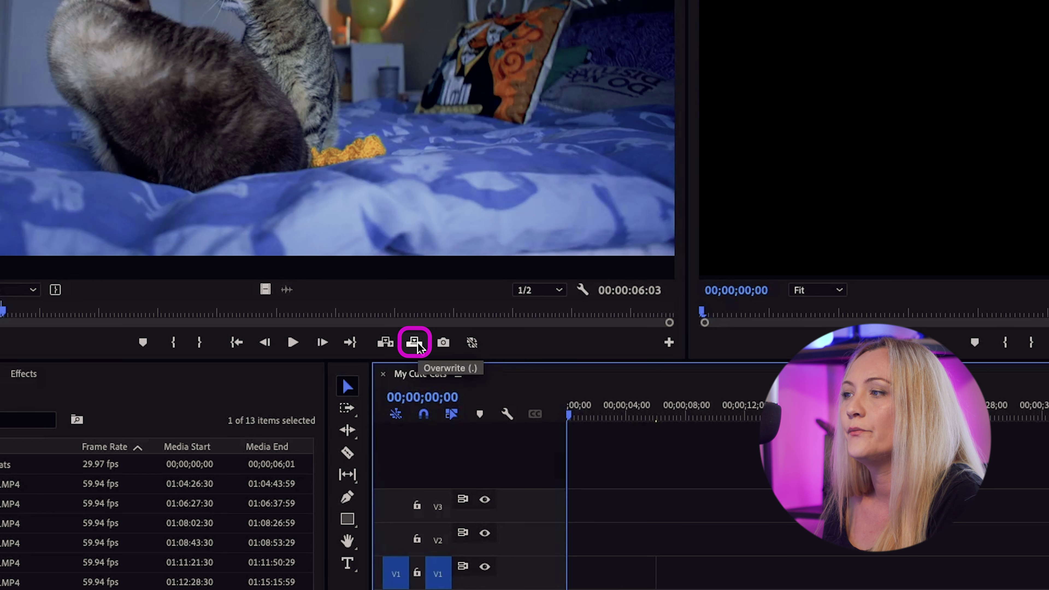
click(194, 151)
drag(657, 416, 585, 408)
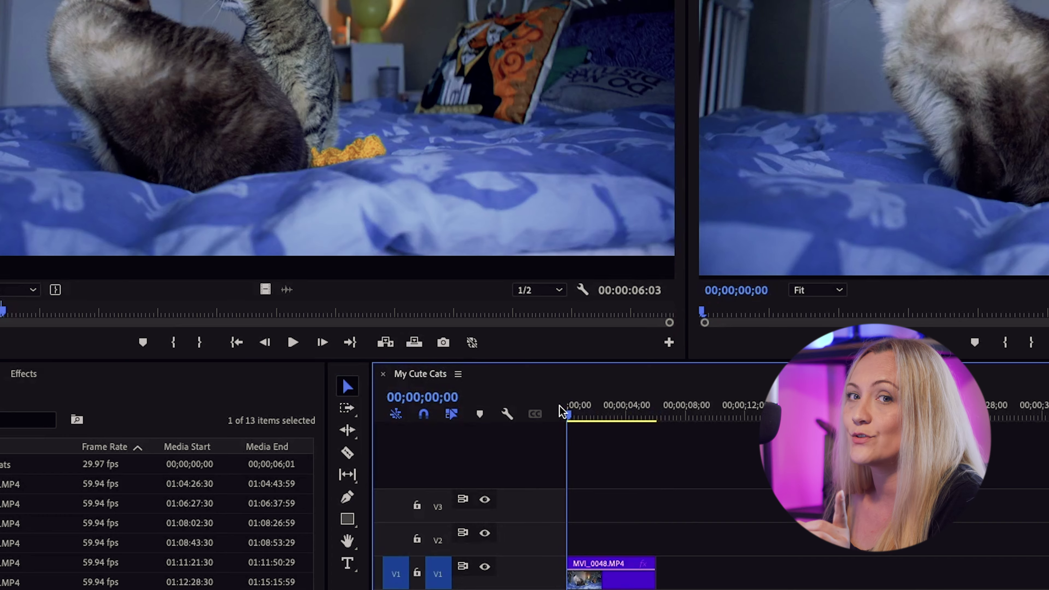
drag(366, 358, 366, 358)
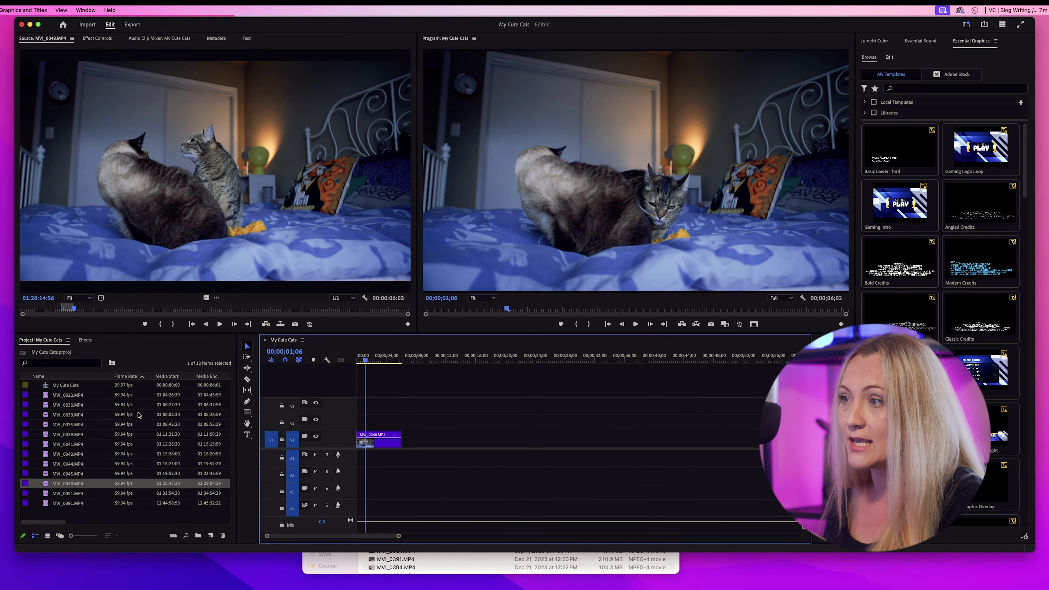
Import Furball Antics ext v1.mp3, preview it, and lay its audio on track A1
double_click(61, 515)
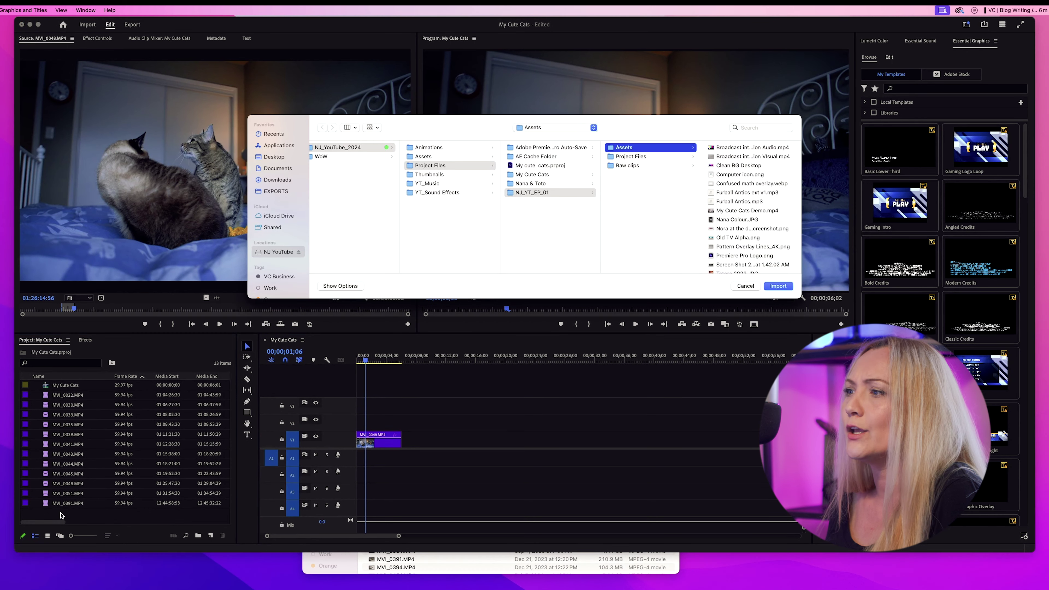
double_click(747, 192)
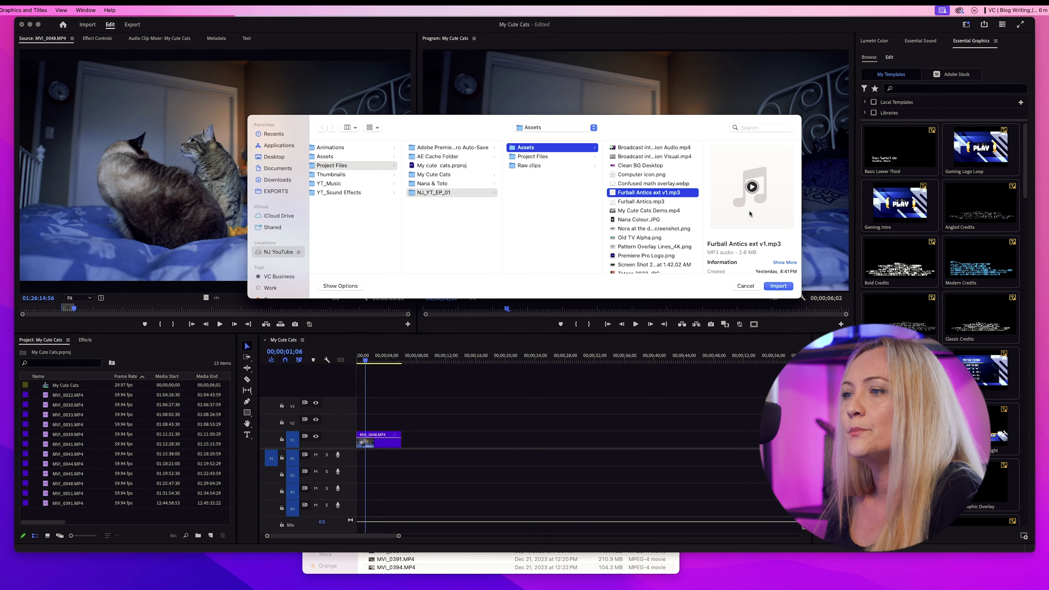
double_click(45, 513)
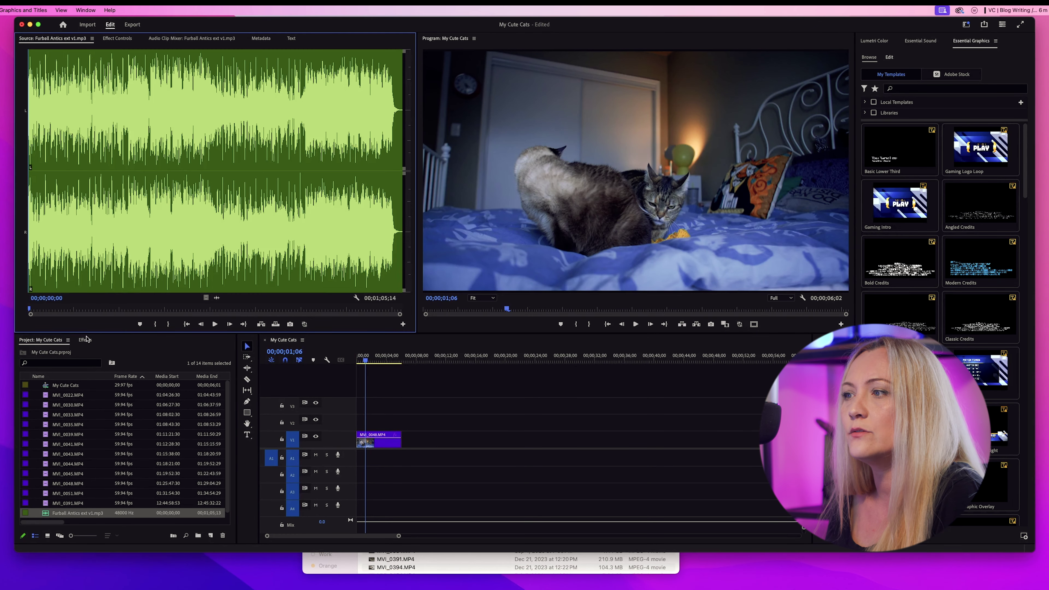
drag(53, 311, 396, 309)
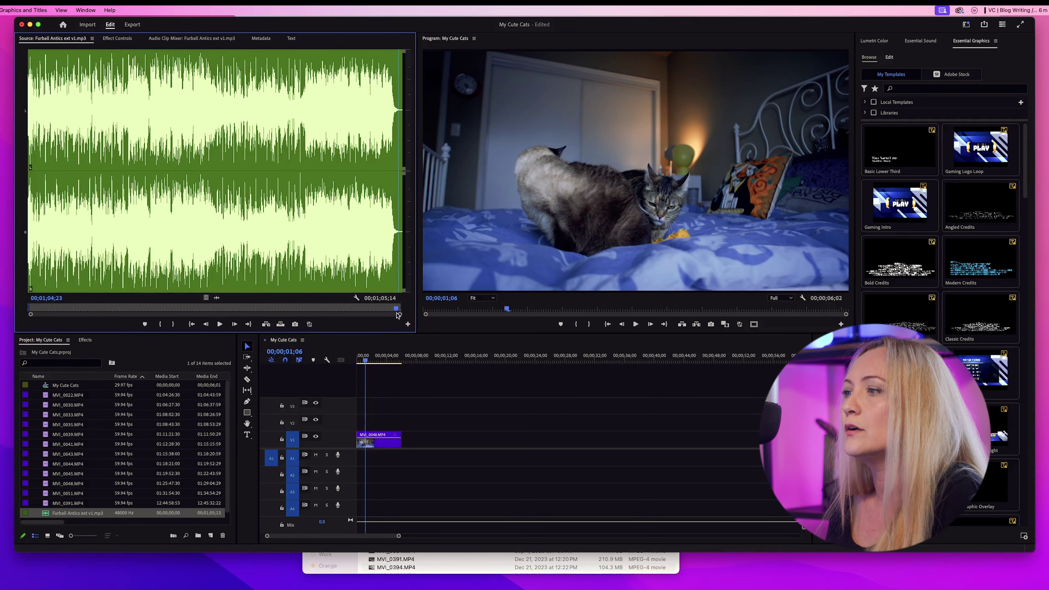
drag(218, 298, 359, 462)
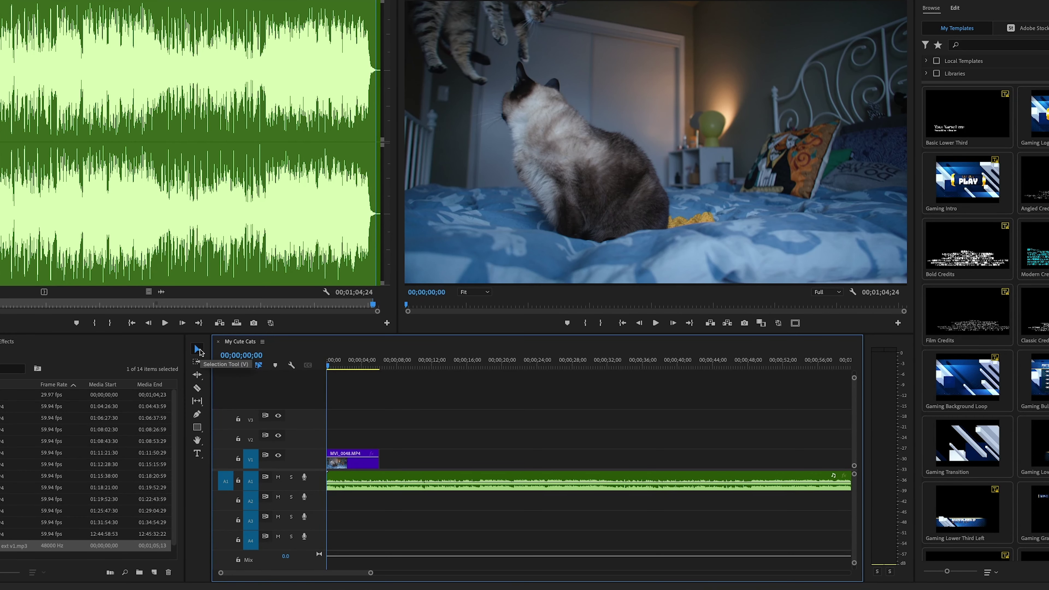
Shift the MVI_0048 clip and the song together so they start around 0:06
click(357, 466)
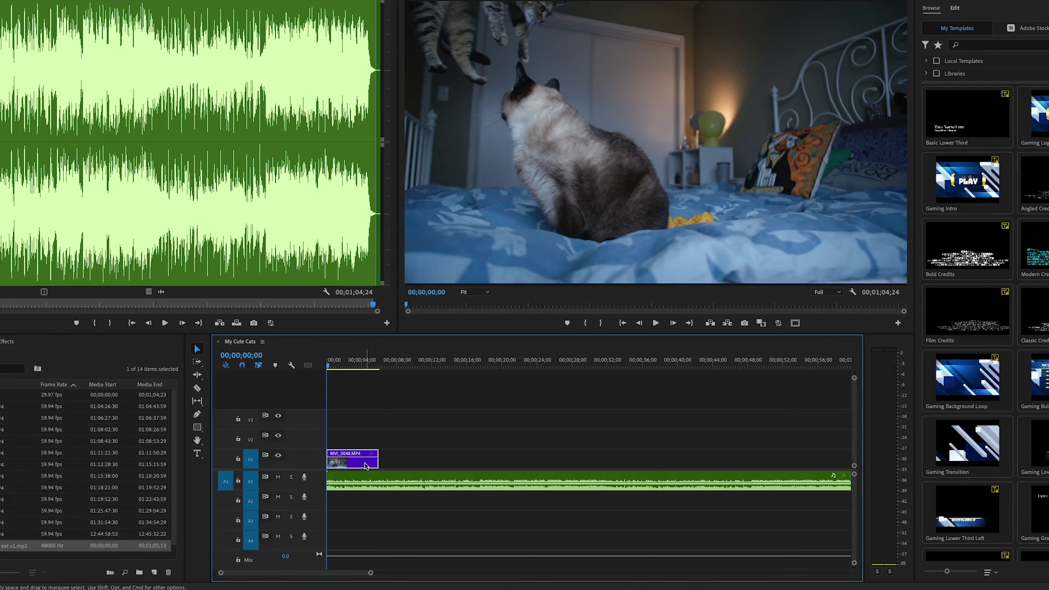
drag(365, 465, 396, 463)
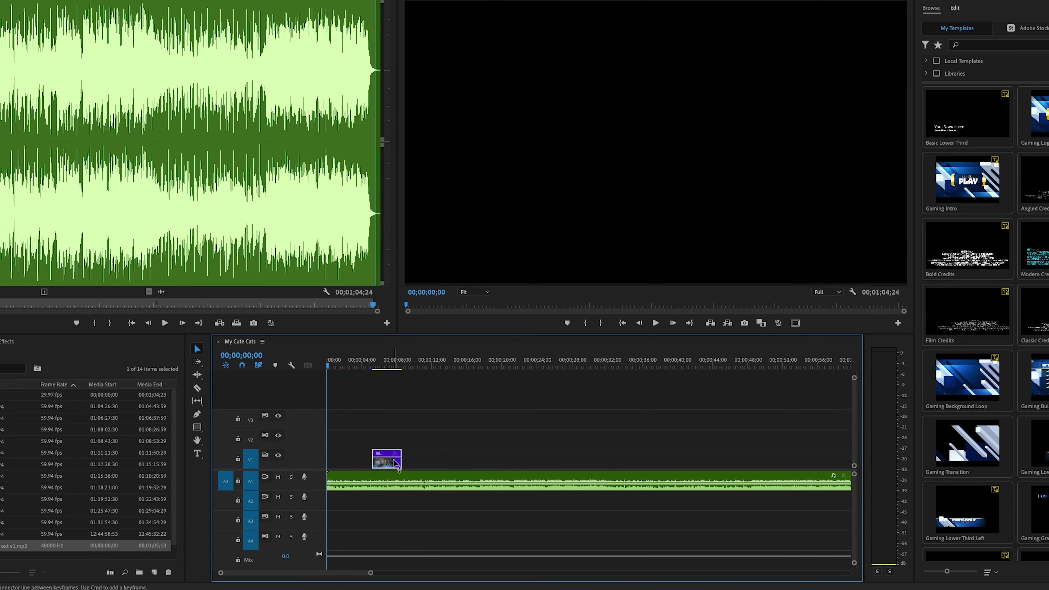
key(super+z)
key(super+z)
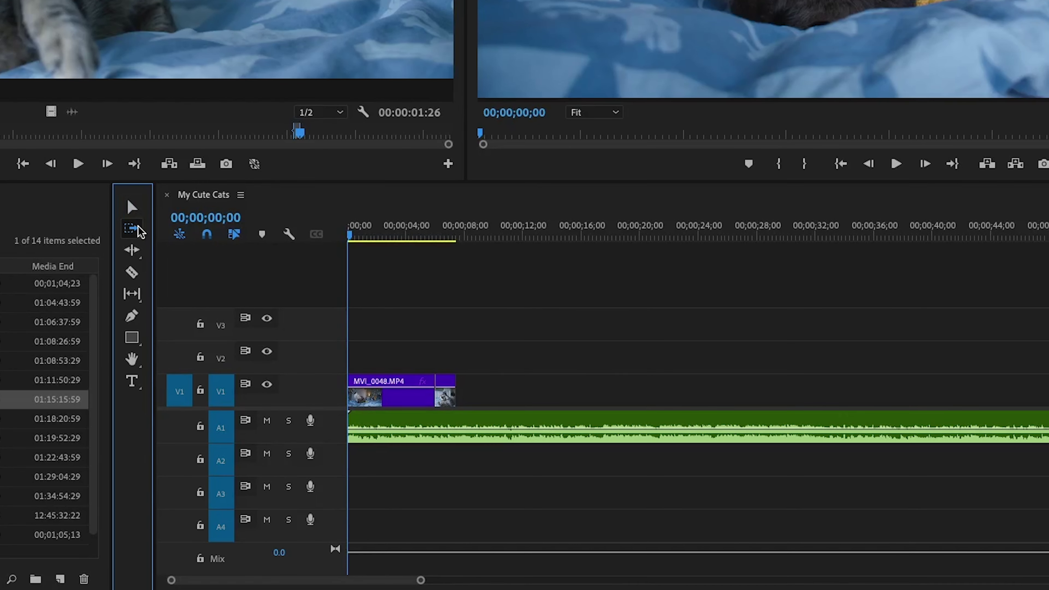
click(363, 403)
drag(368, 400, 455, 403)
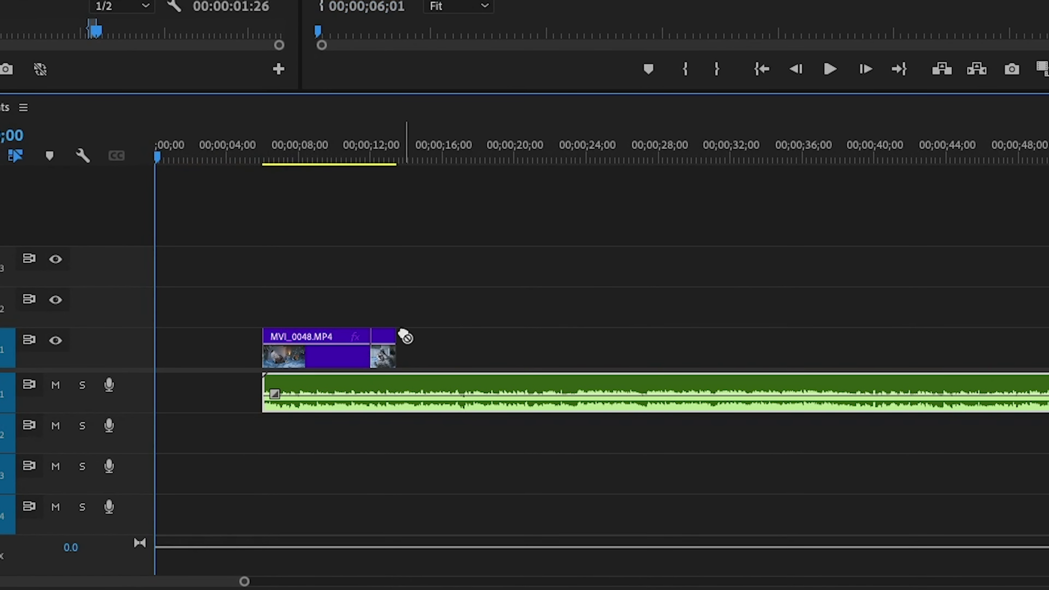
drag(376, 351, 473, 356)
key(ctrl+z)
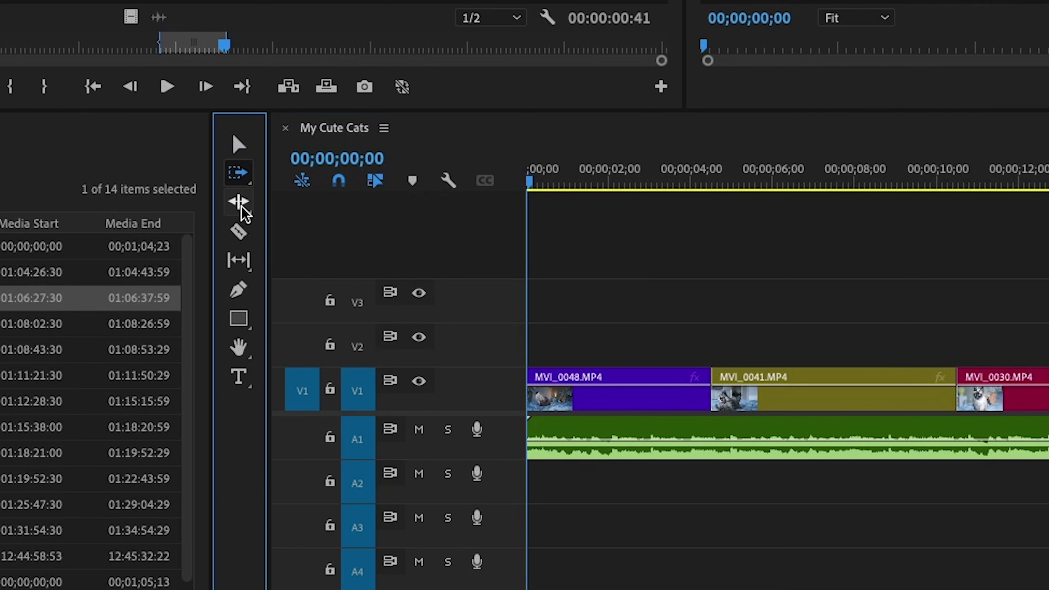
click(239, 203)
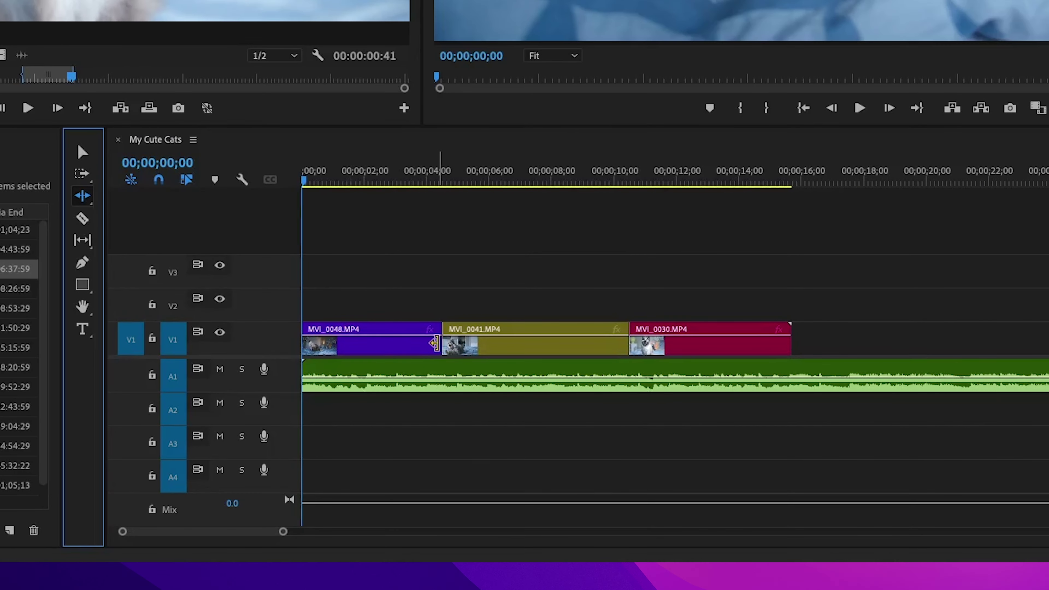
Ripple-trim the ends of MVI_0048 and MVI_0041, then razor-cut MVI_0048, MVI_0041 and MVI_0030 into shorter pieces
drag(434, 343, 406, 340)
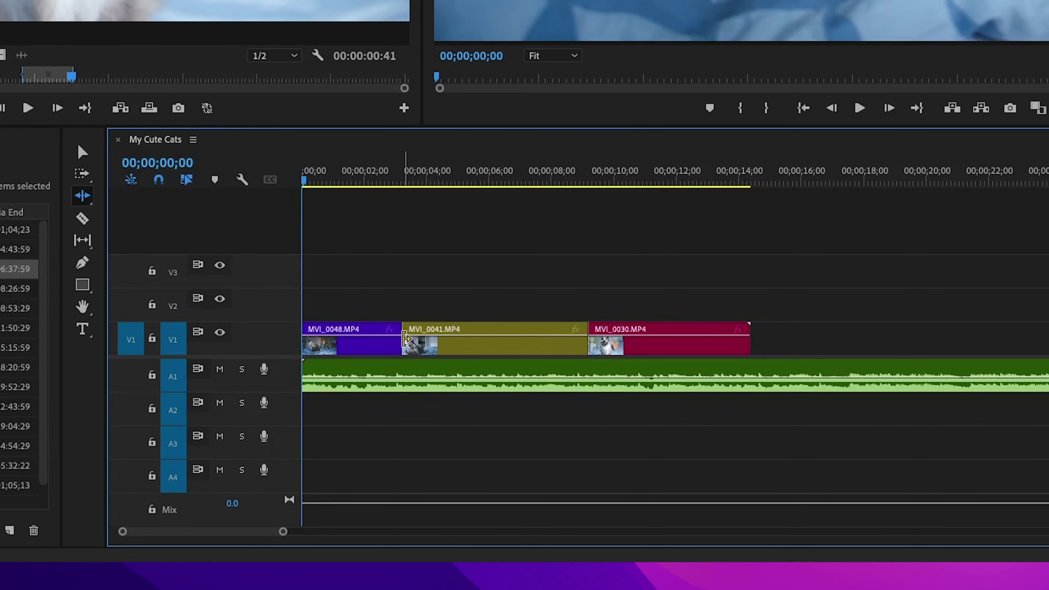
drag(586, 339, 536, 340)
click(82, 218)
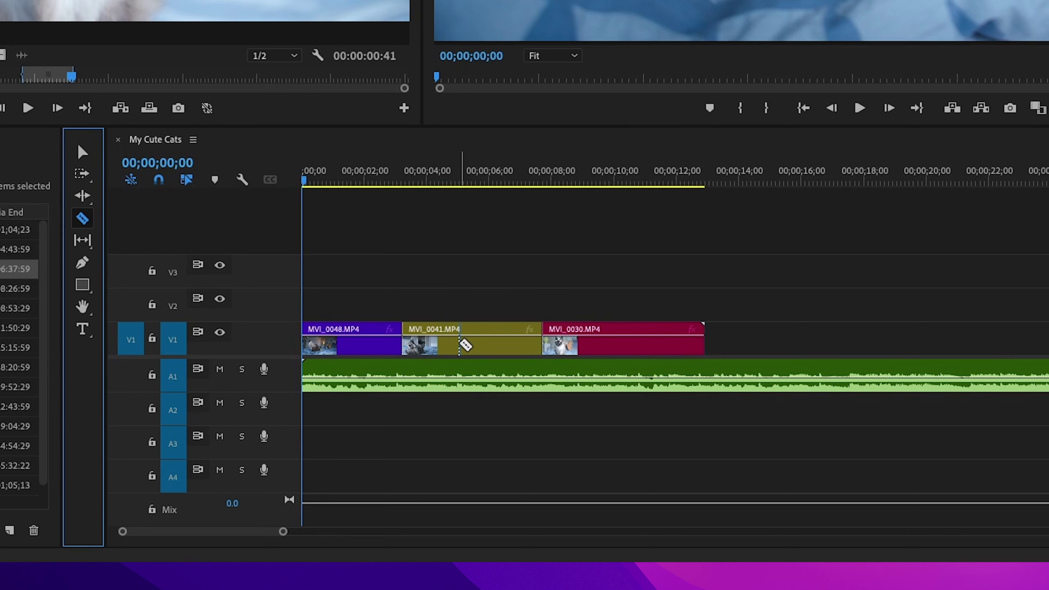
drag(282, 532, 247, 534)
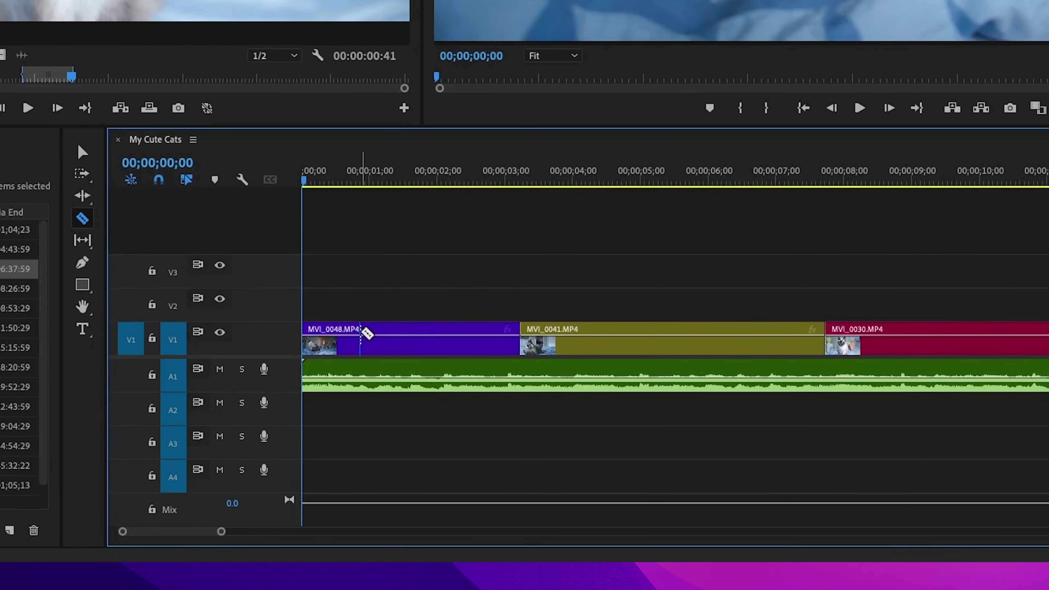
click(360, 337)
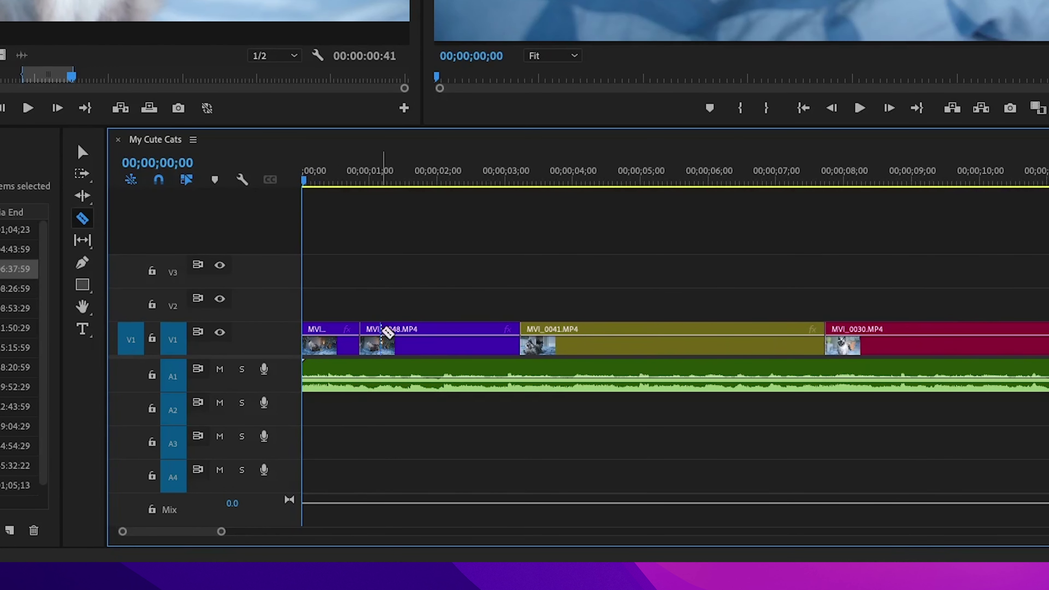
click(429, 338)
click(635, 338)
click(922, 338)
Rate-stretch the MVI_0041 piece longer by slowing it down
key(r)
drag(459, 498, 555, 498)
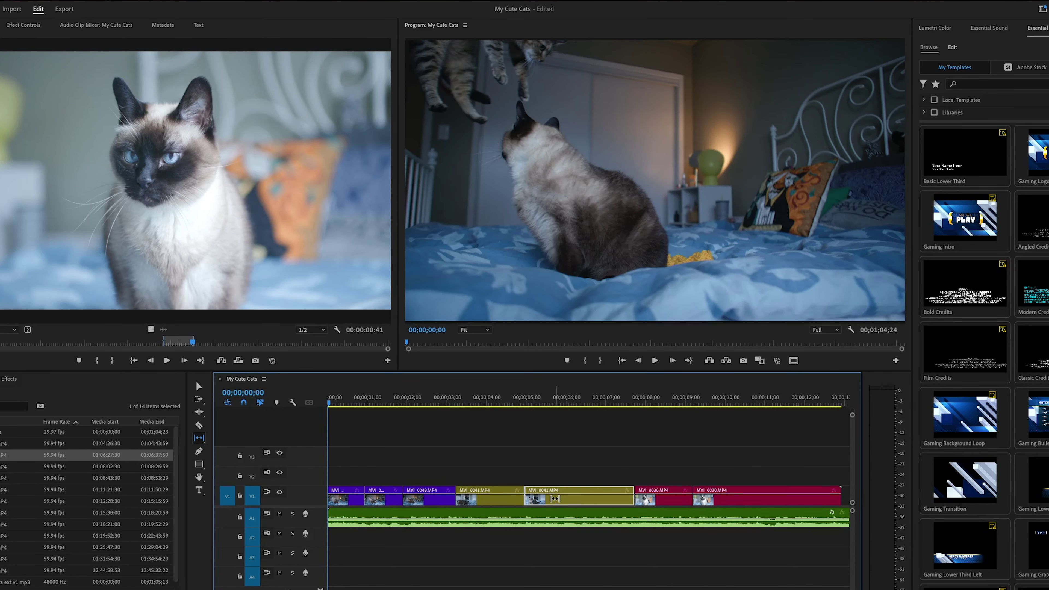
click(665, 500)
Add three volume keyframes on the A1 music and pull one down to silence (-999 dB)
click(199, 451)
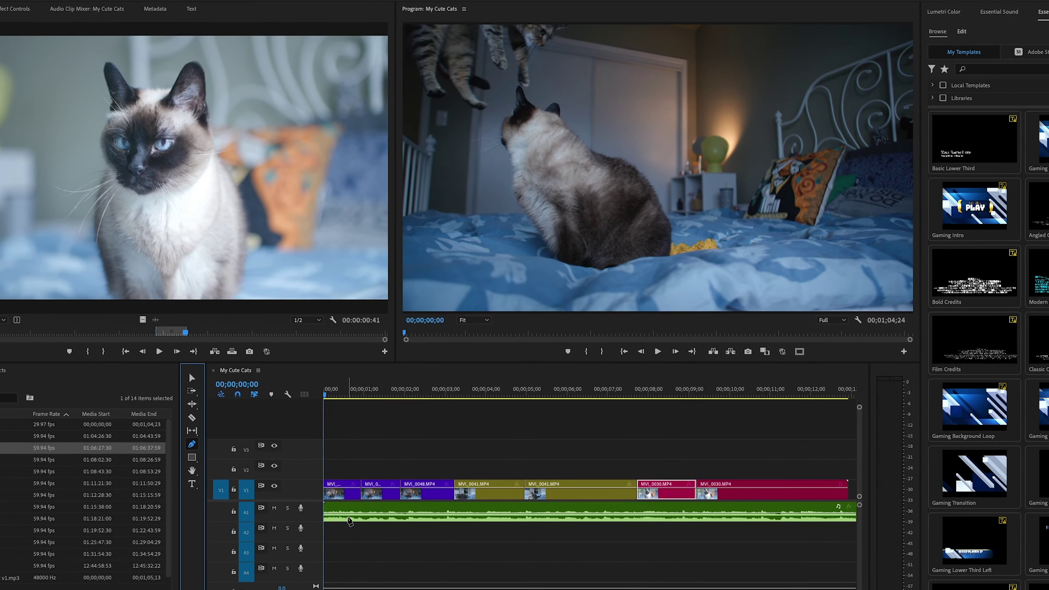
click(348, 515)
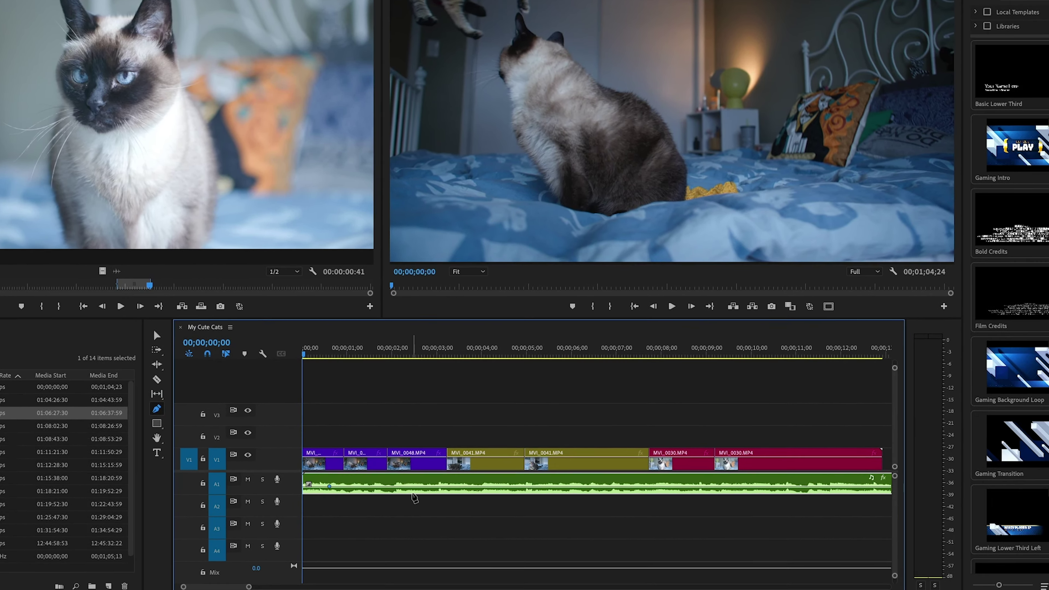
click(414, 487)
click(372, 486)
drag(373, 486, 373, 491)
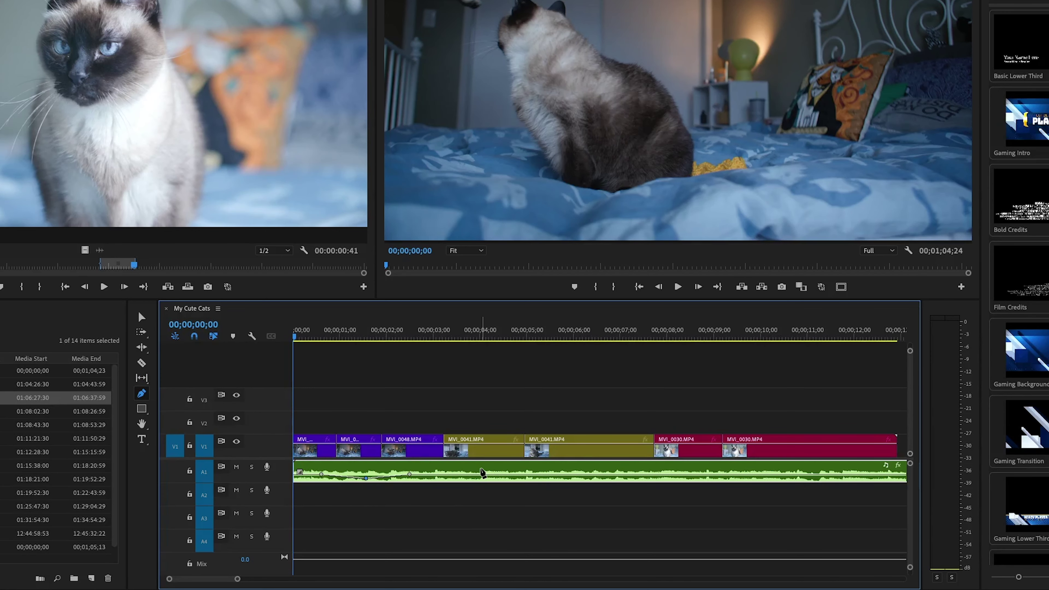
click(142, 409)
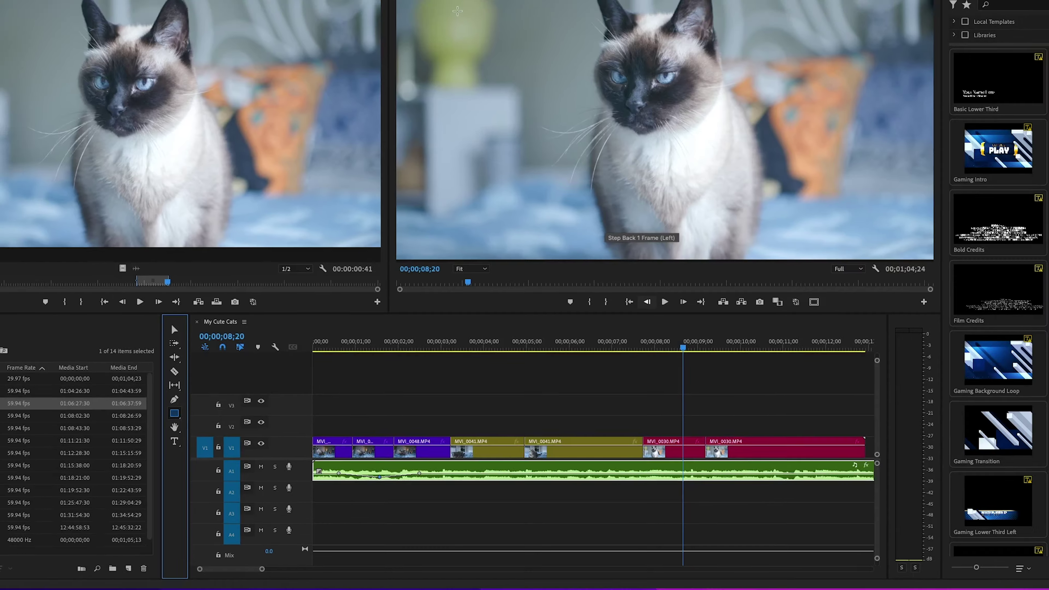
drag(451, 0, 710, 101)
key(ctrl+z)
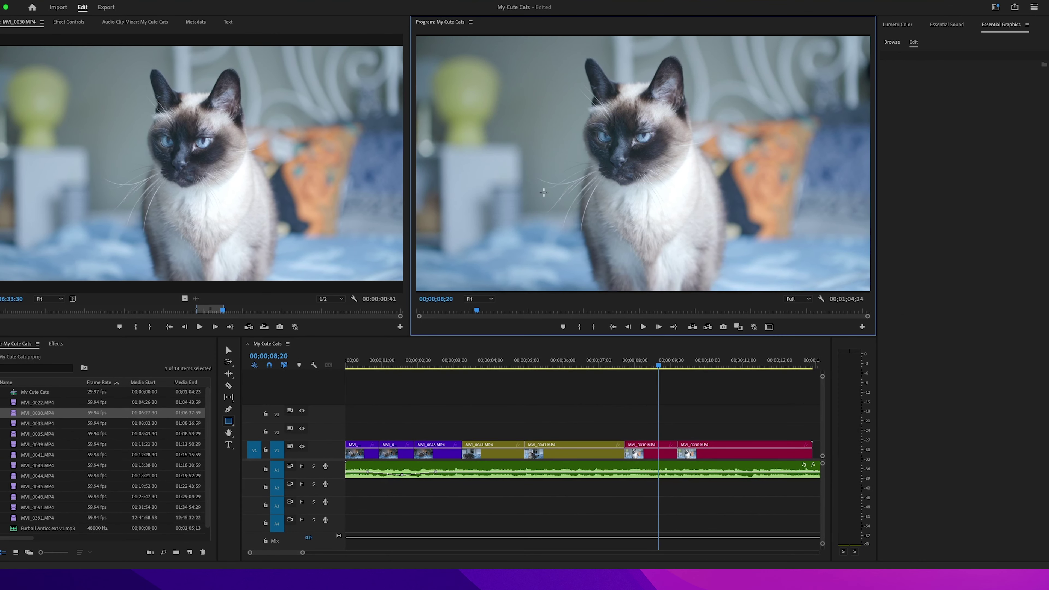
drag(485, 181, 625, 223)
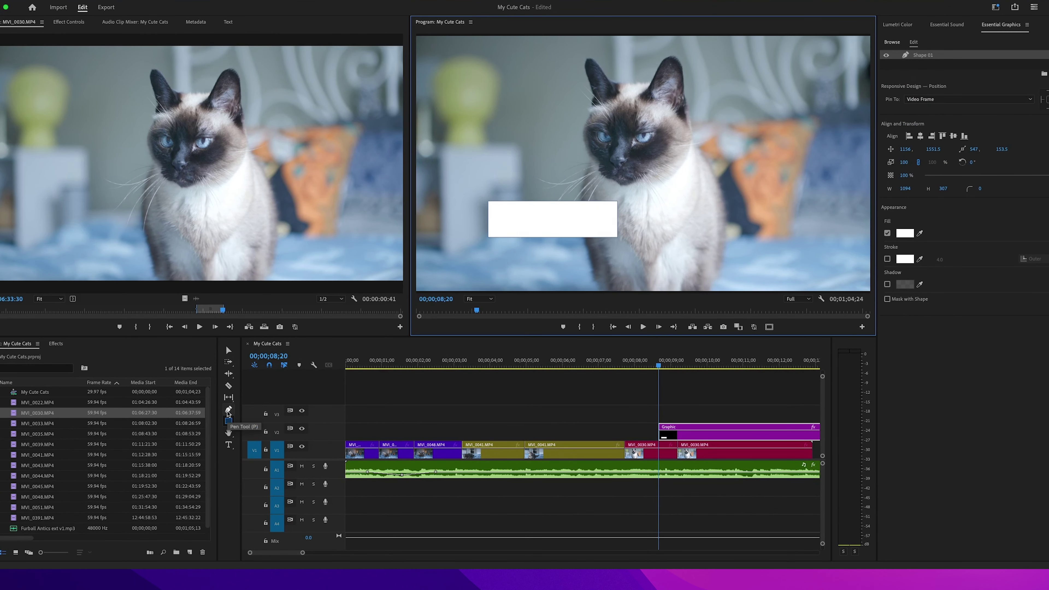
click(228, 433)
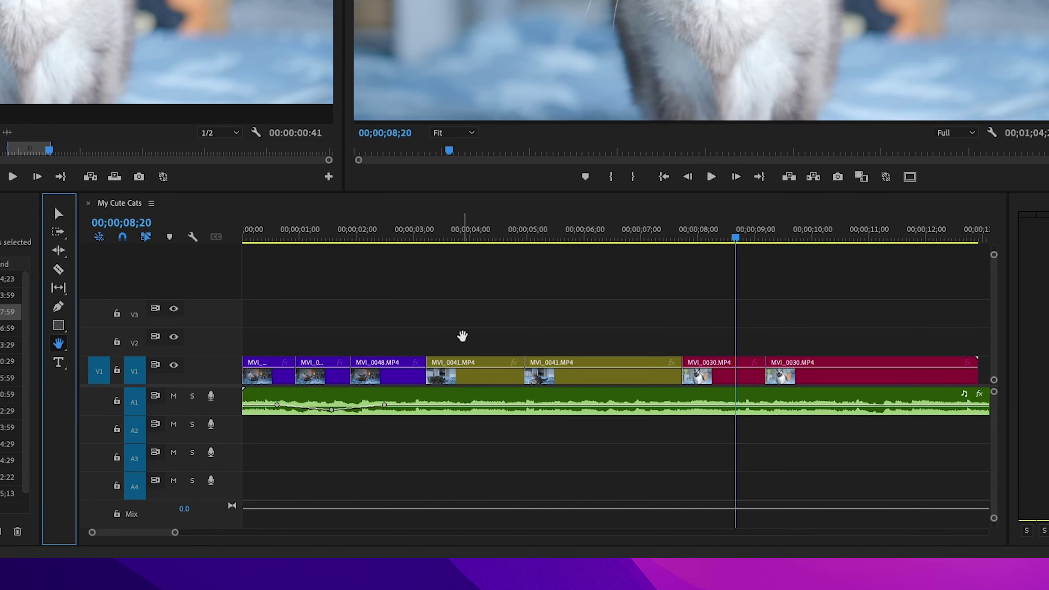
key(t)
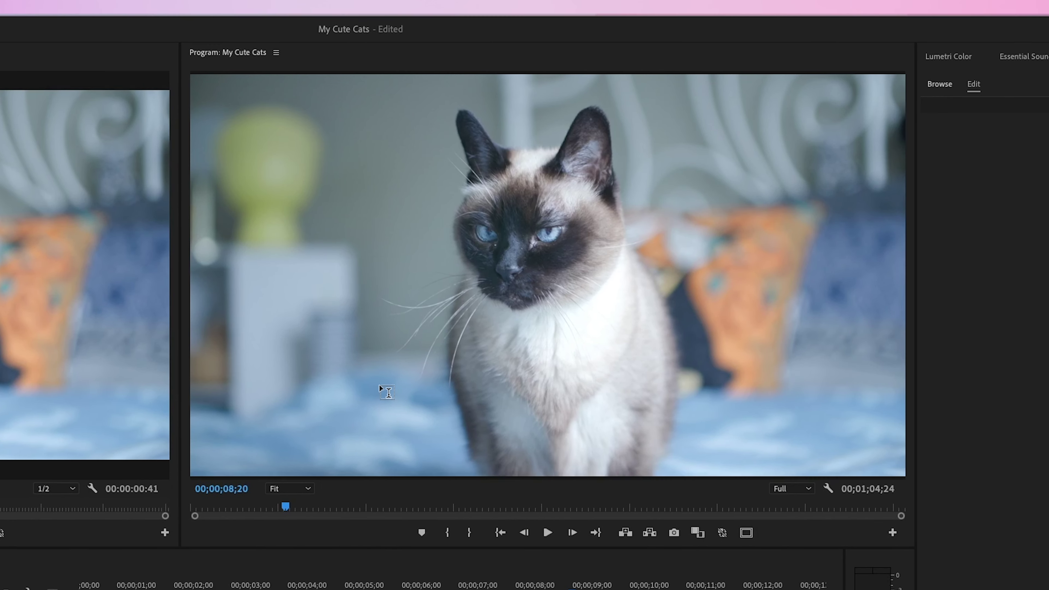
Type the title NANA over the Siamese cat shot, then move the playhead back to about 00;00;07;24
click(386, 377)
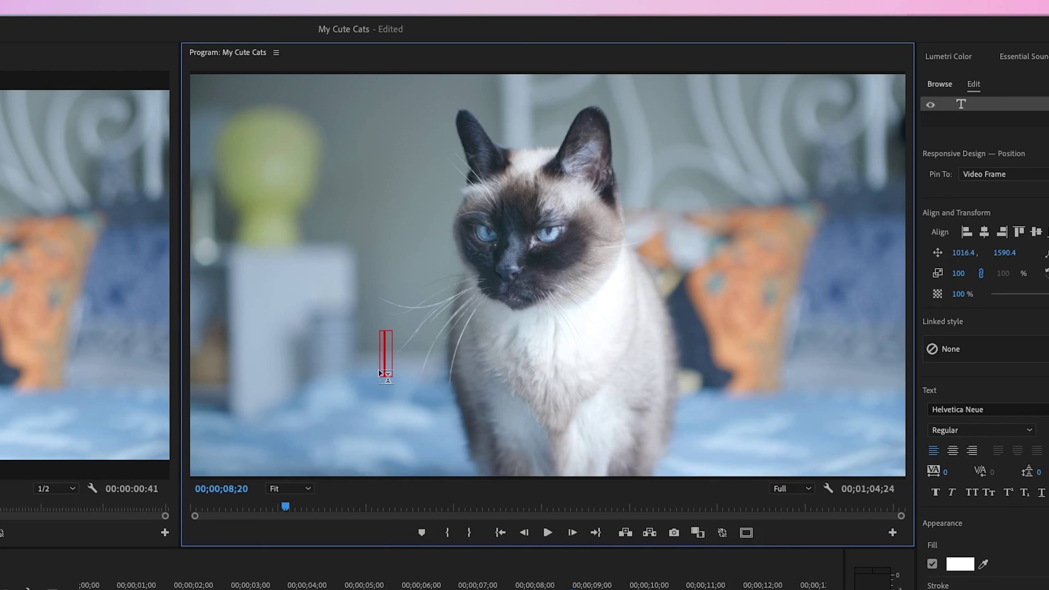
text(NANA)
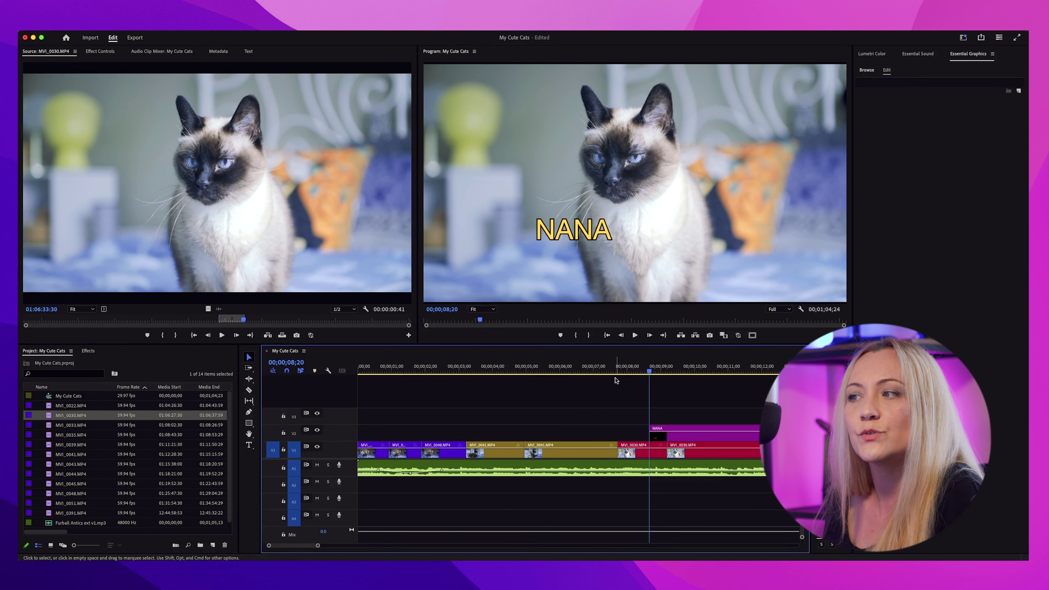
click(620, 370)
drag(620, 369, 609, 370)
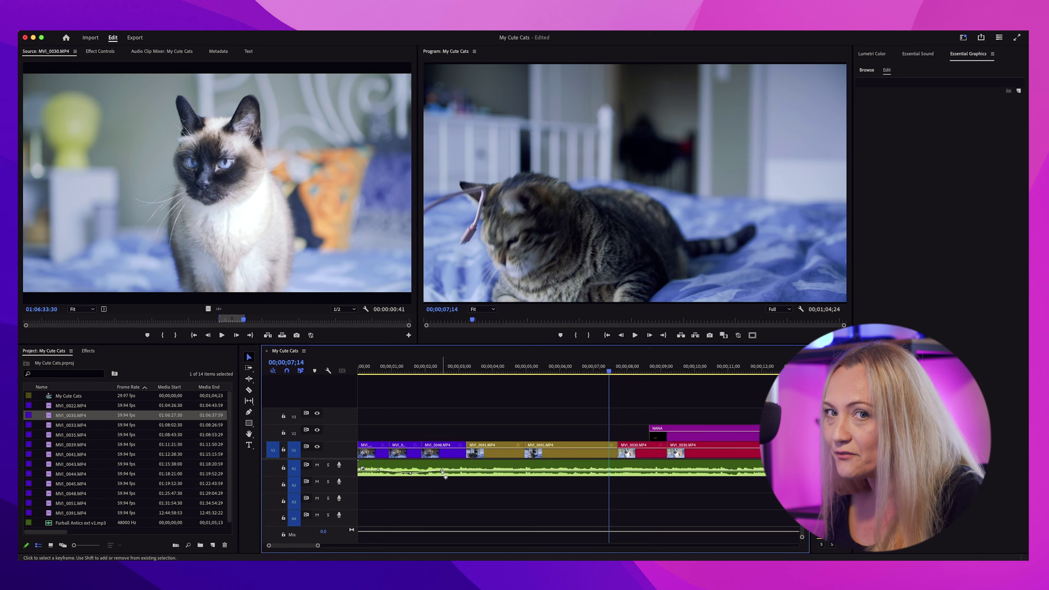
click(446, 470)
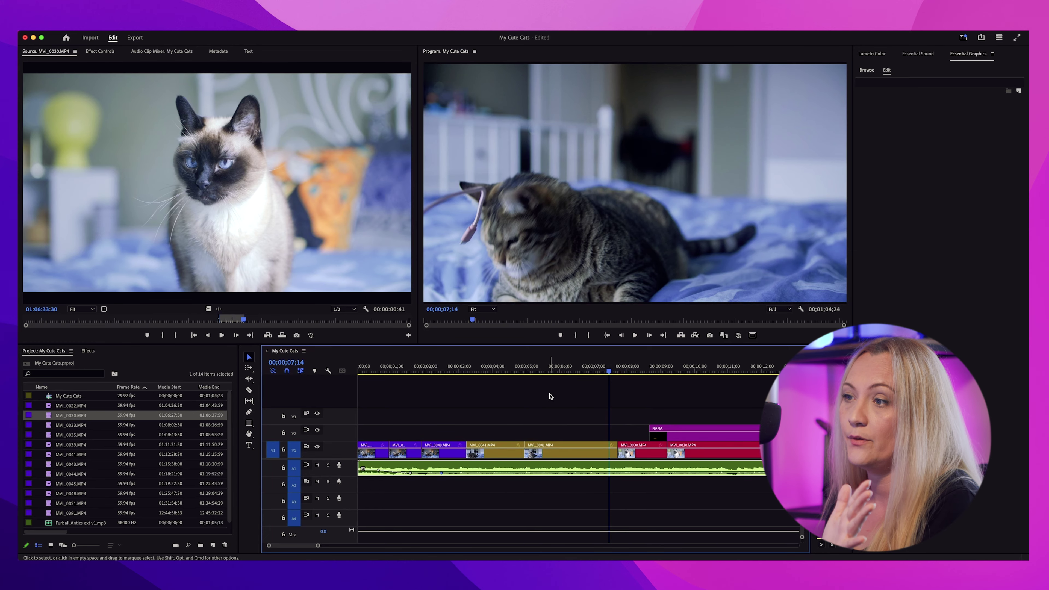
click(550, 396)
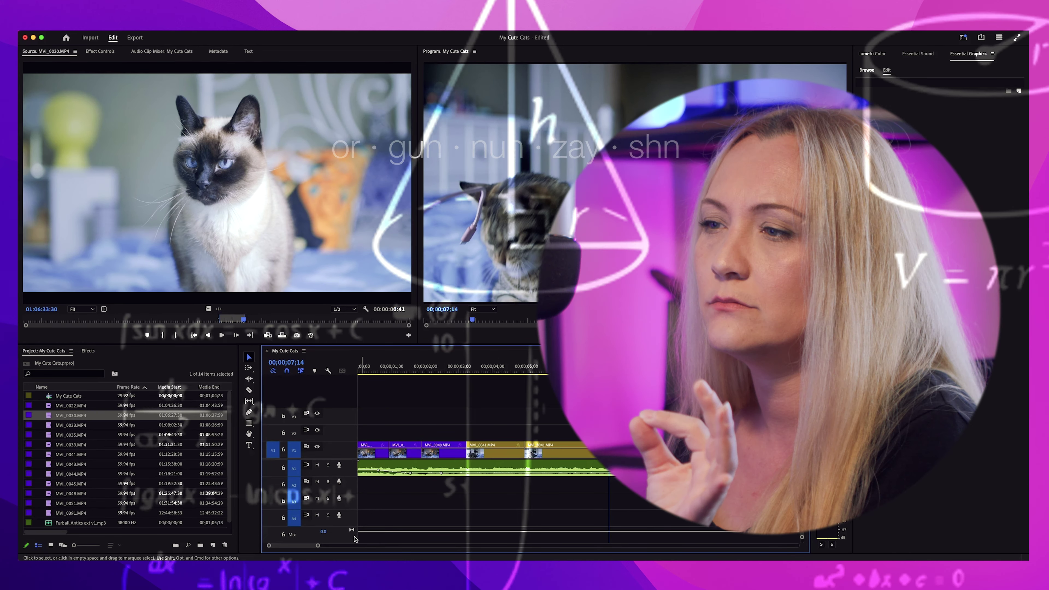
Create a bin named RAW FOOTAGE for the footage clips
click(70, 454)
click(132, 444)
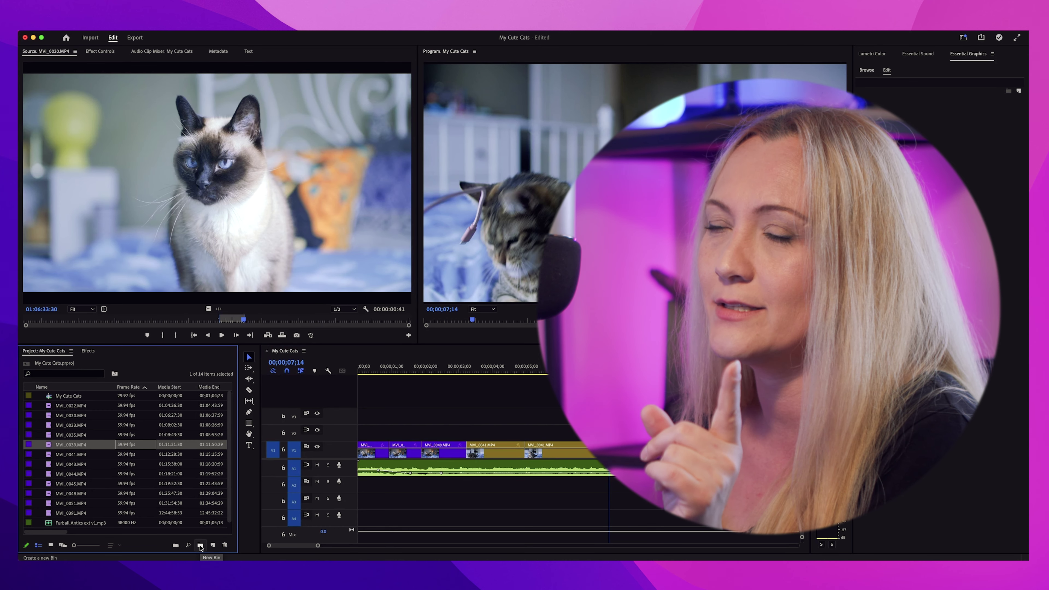
click(102, 407)
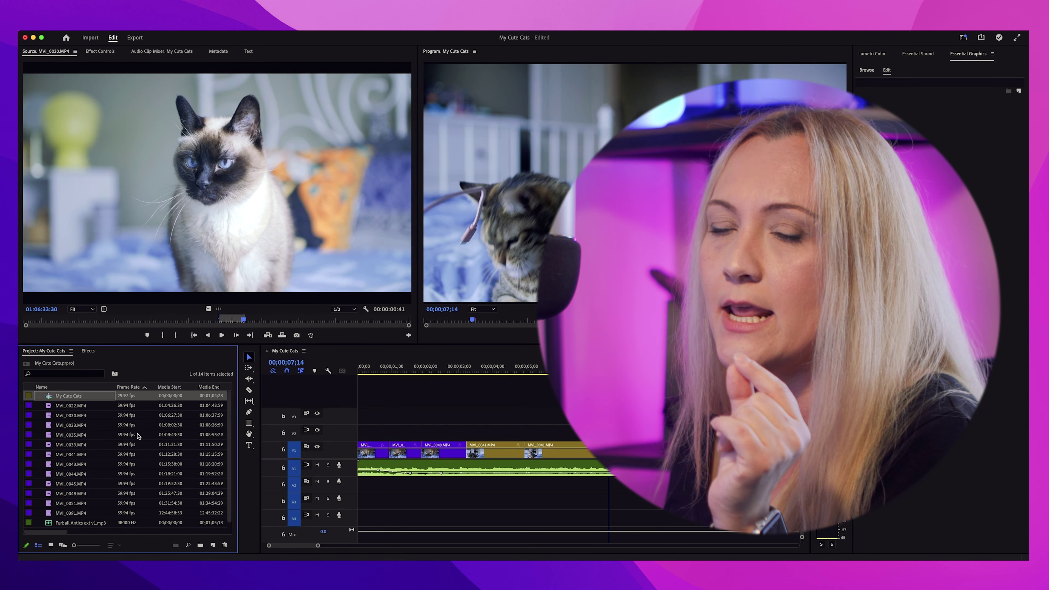
click(199, 545)
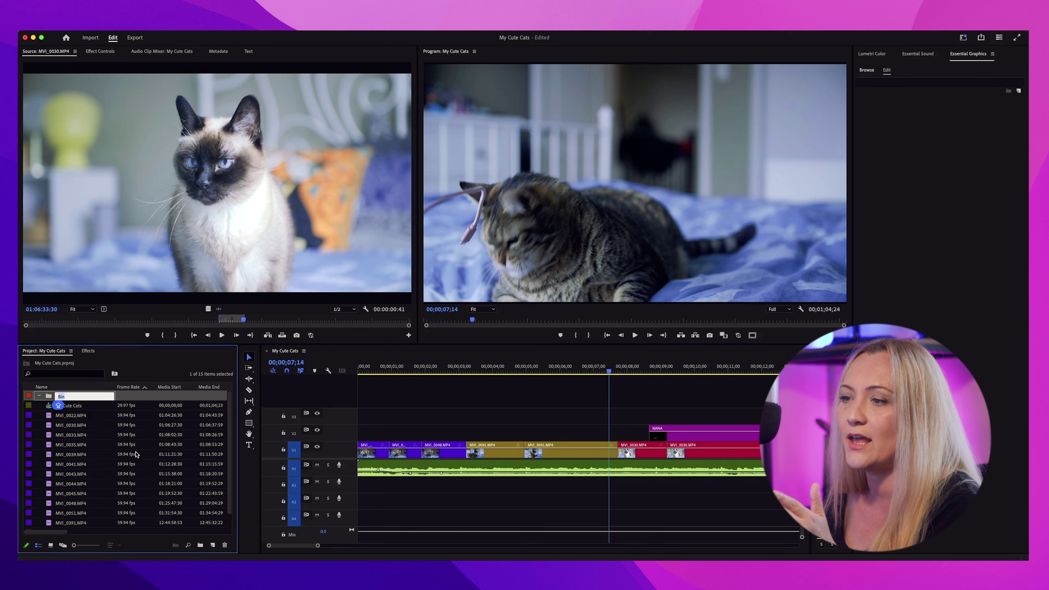
text(RAW FOO)
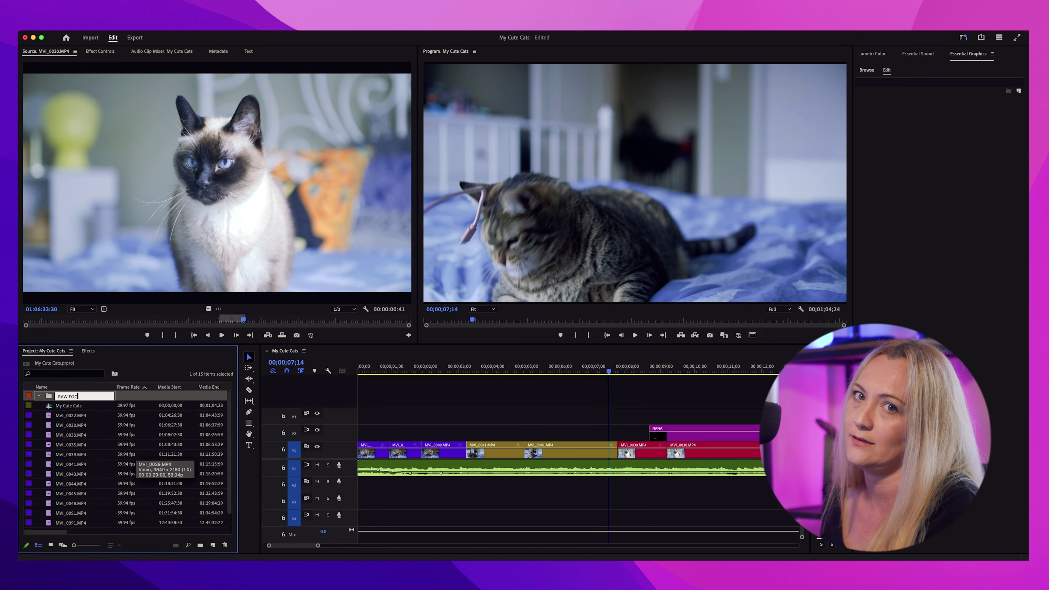
text(TAGE)
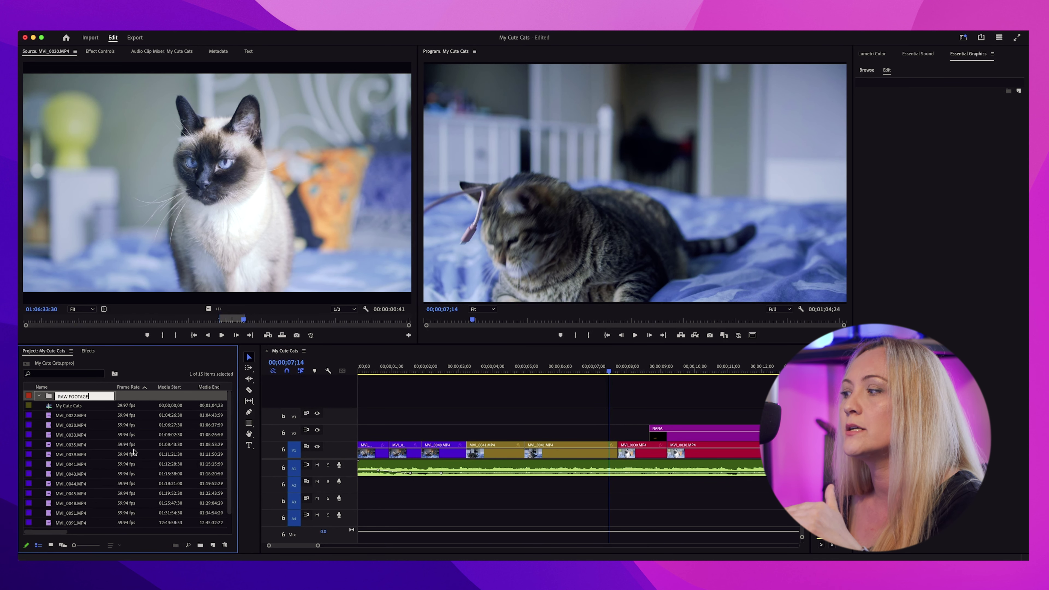
click(118, 436)
Add two more bins named Music and Assets
click(115, 407)
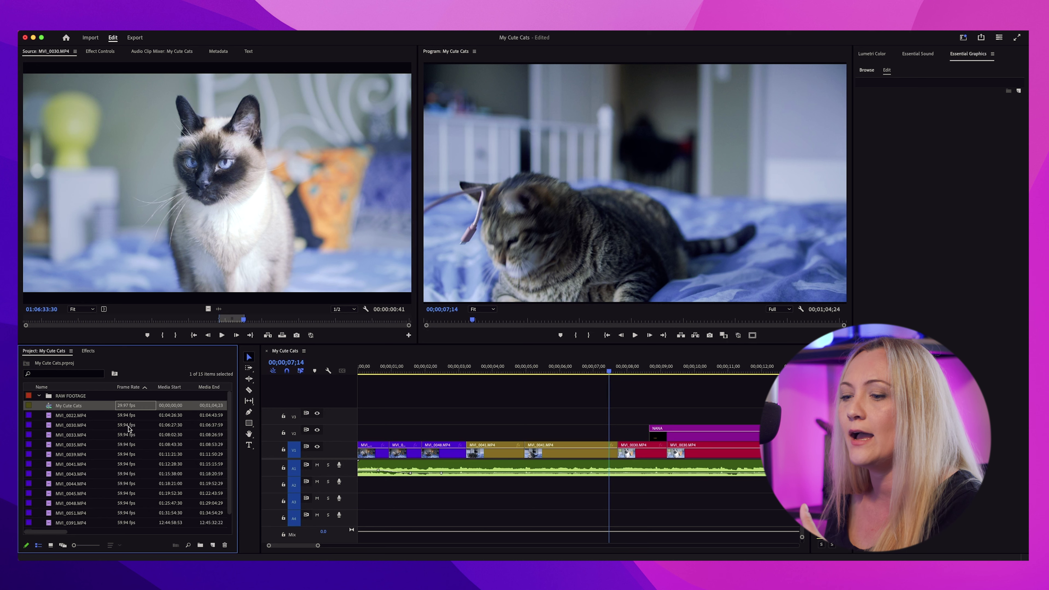
click(200, 544)
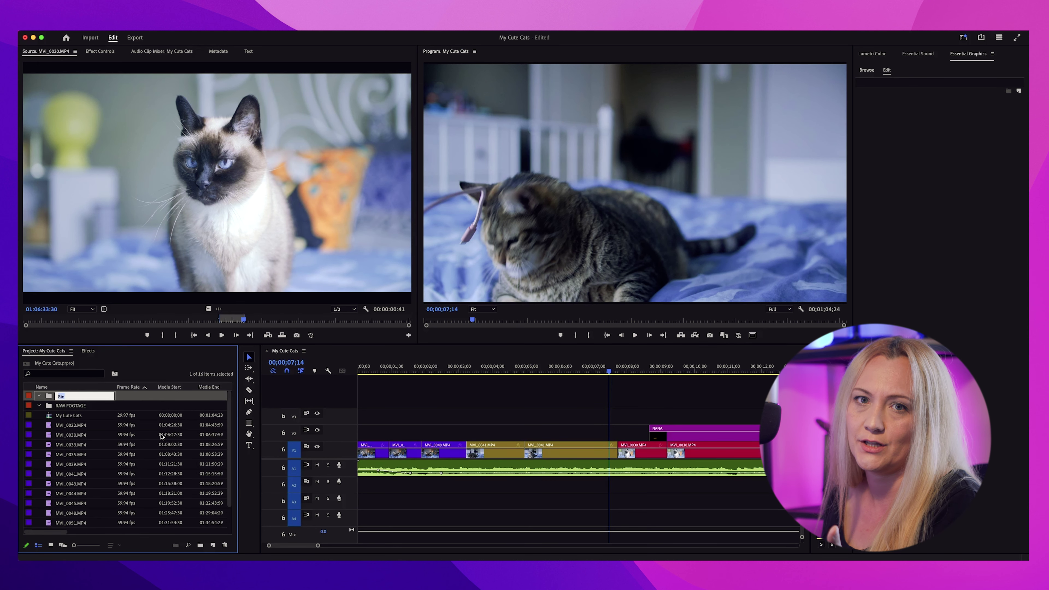
text(Music)
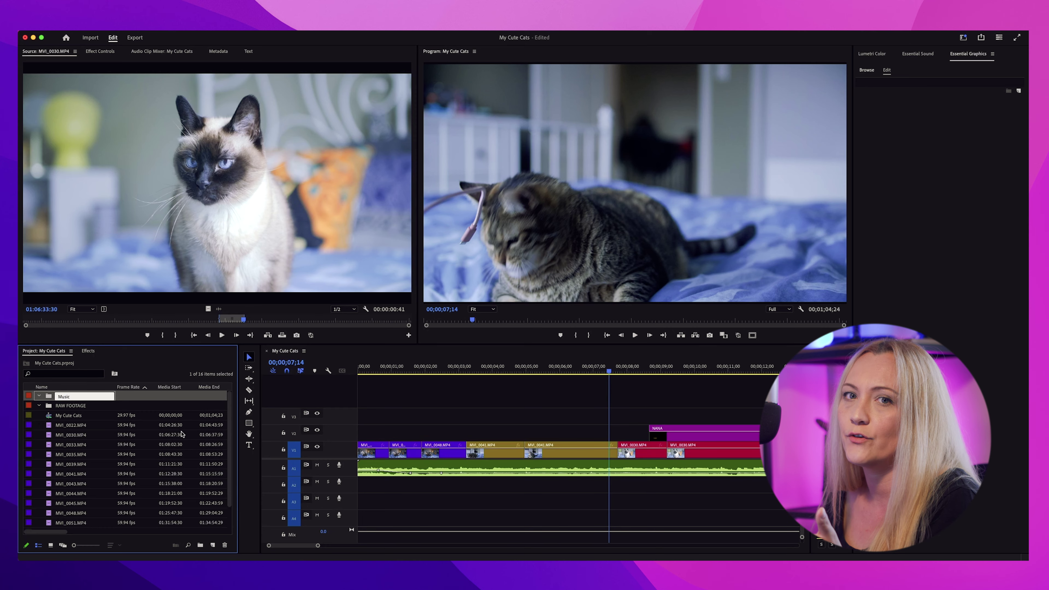
click(157, 436)
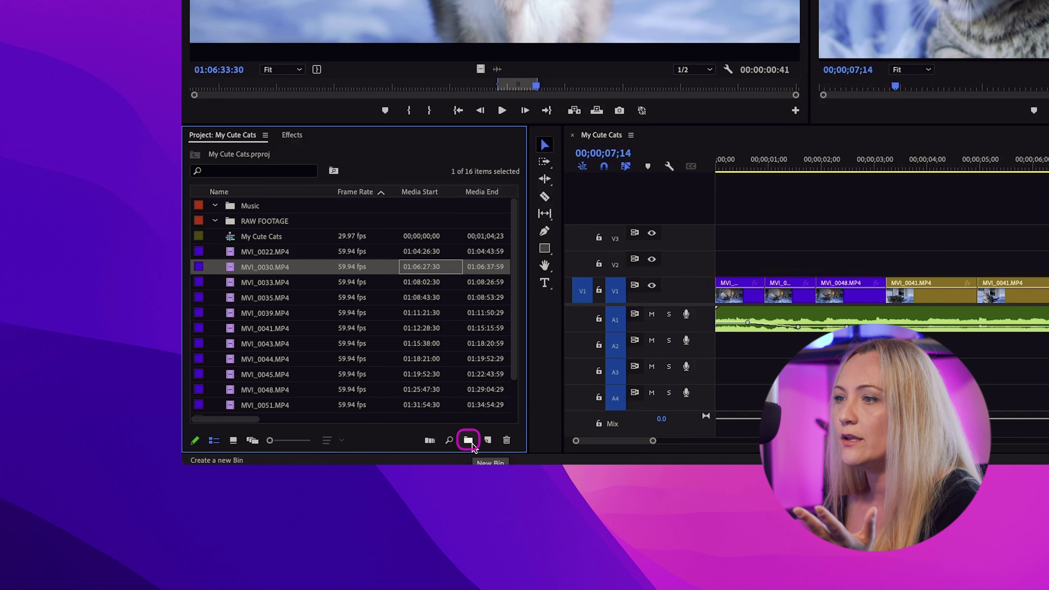
click(472, 444)
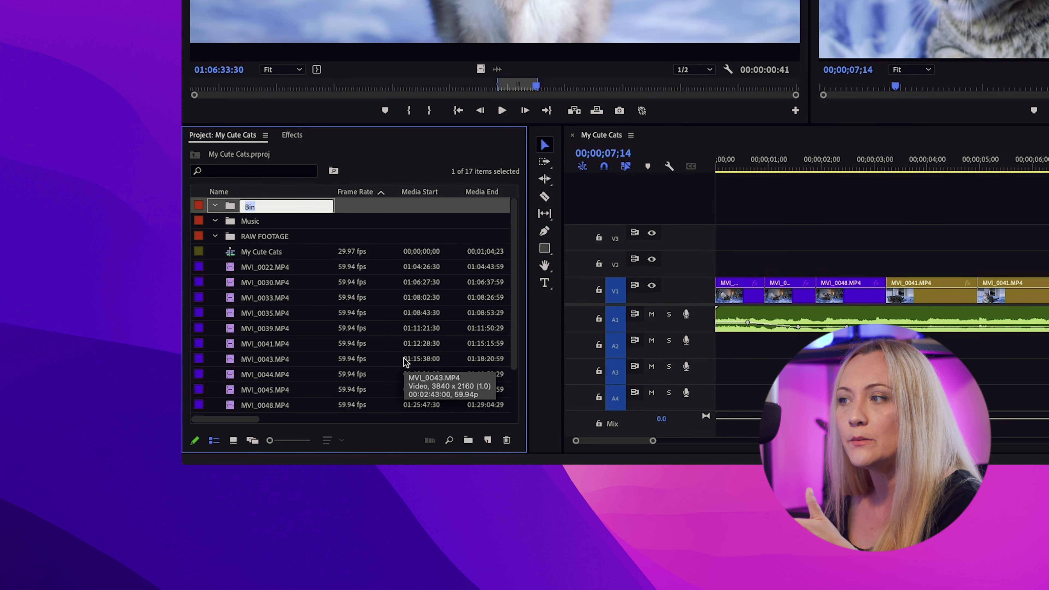
text(Assets)
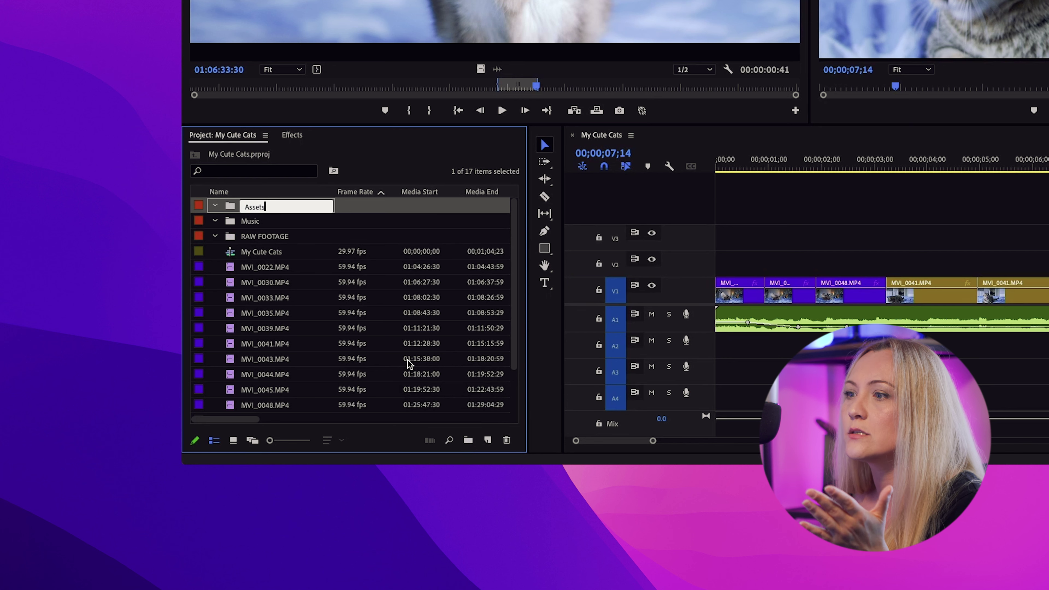
click(403, 345)
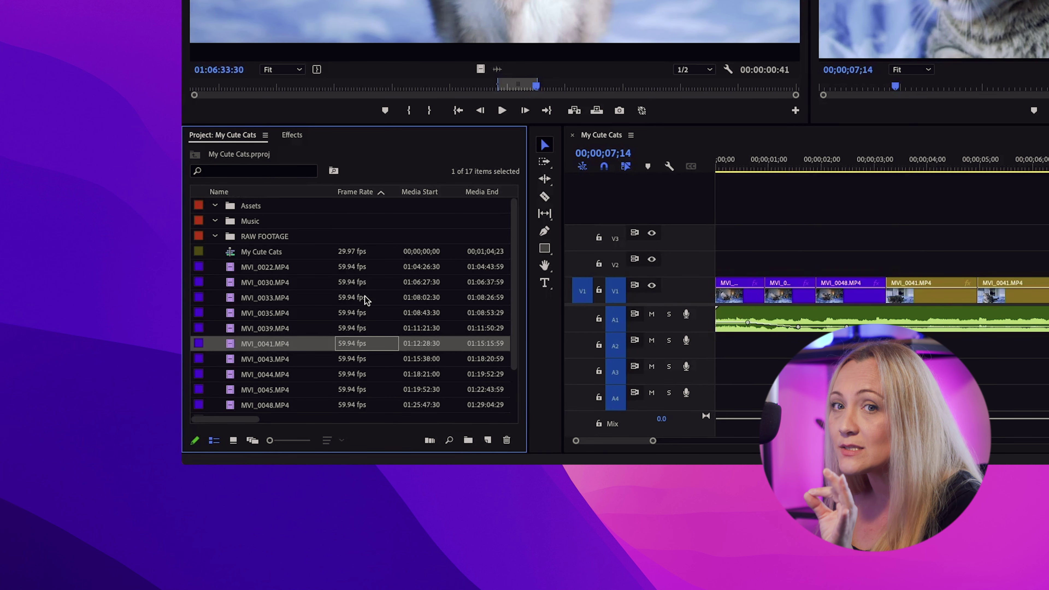
Select the raw clips from MVI_0022.MP4 through MVI_0391.MP4
click(265, 268)
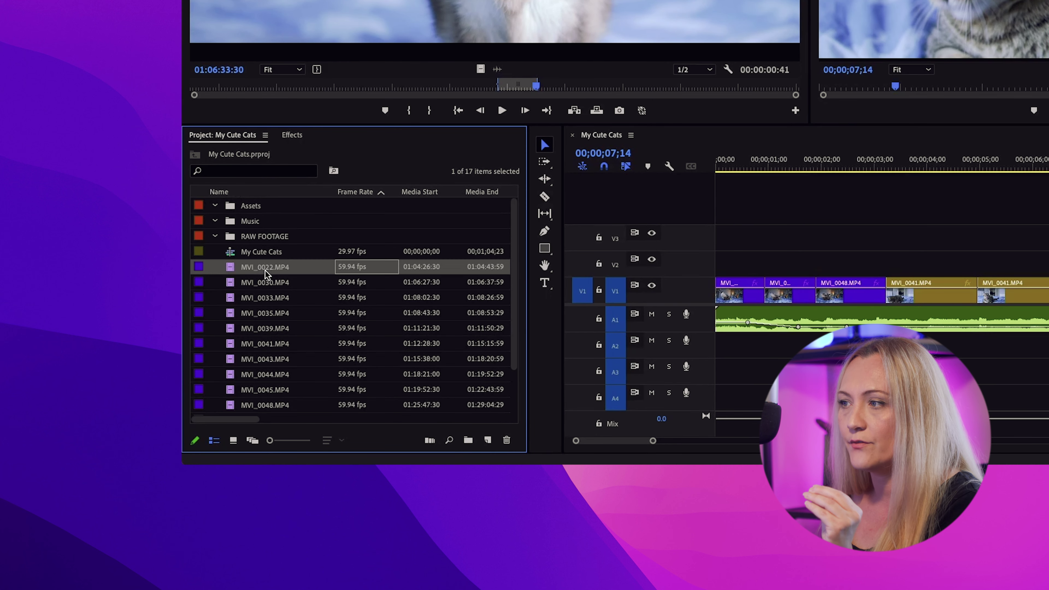
scroll(296, 312, down, 2)
shift+click(293, 390)
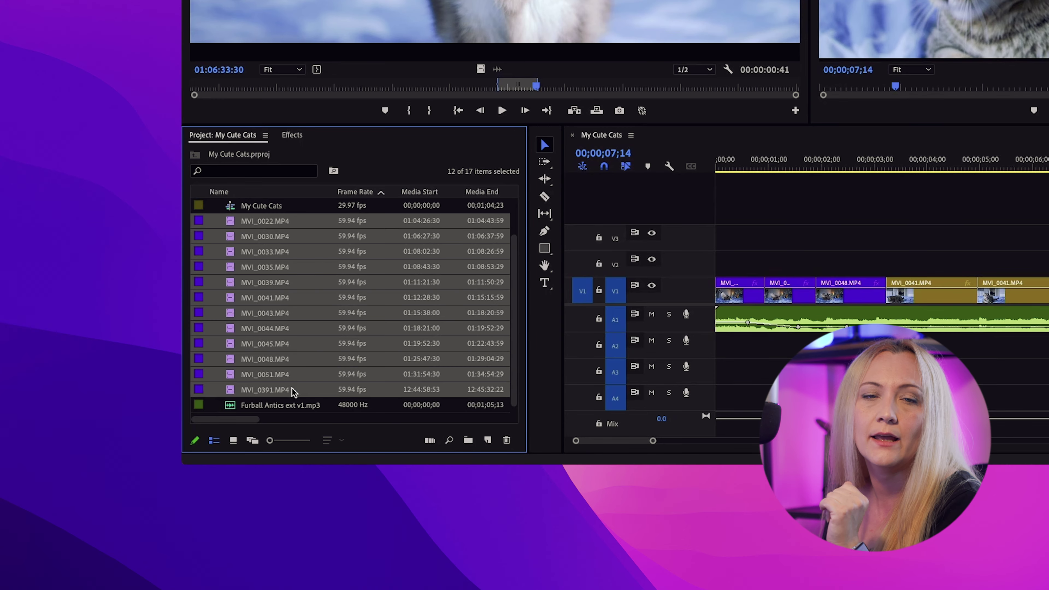
scroll(288, 285, up, 3)
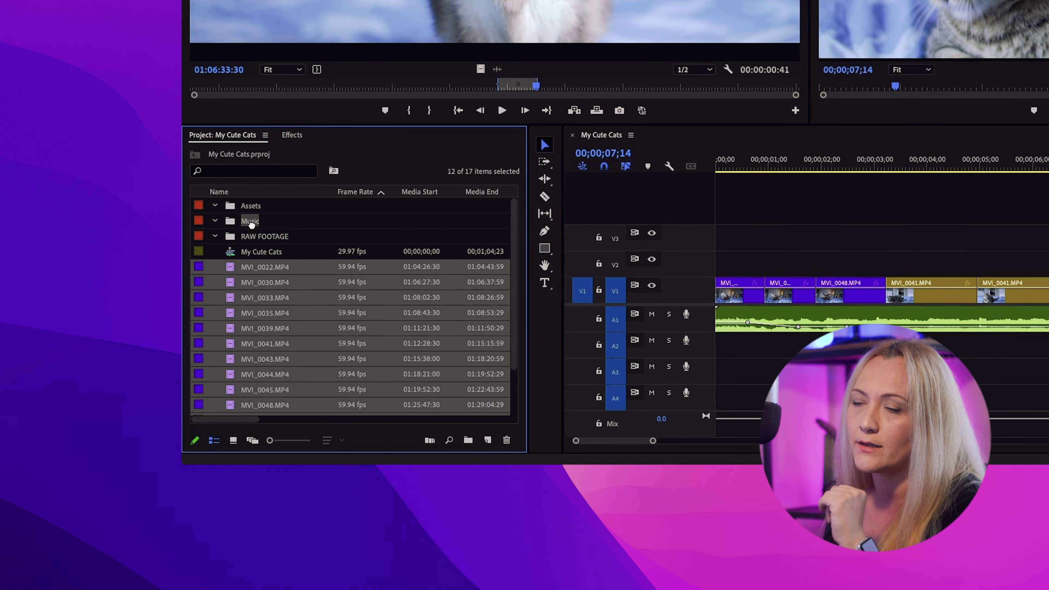
Move the selected clips into the RAW FOOTAGE bin and split the first clip at 00;00;00;16
drag(254, 208, 252, 240)
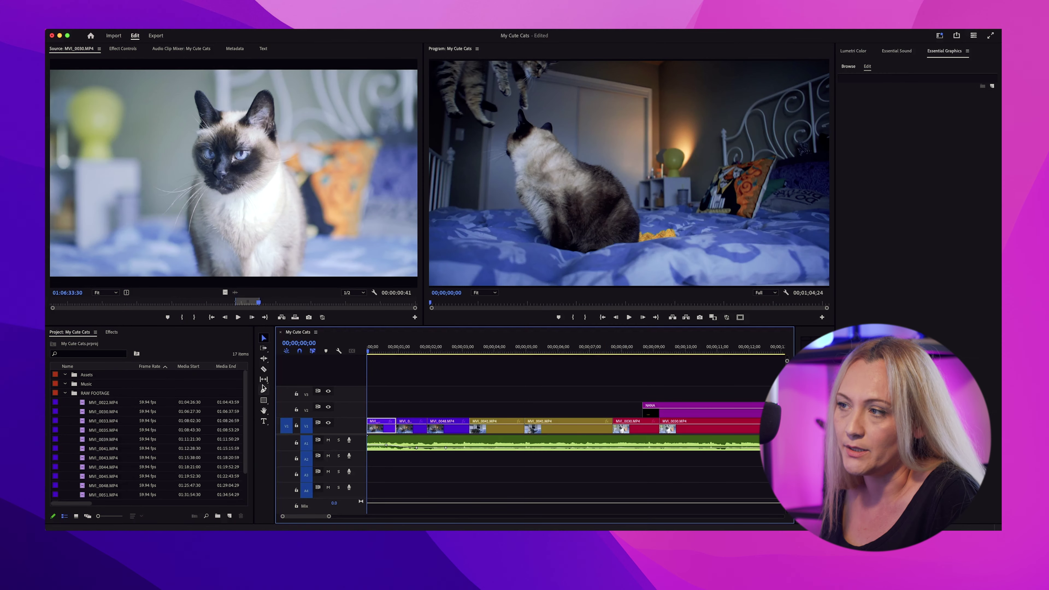
click(264, 369)
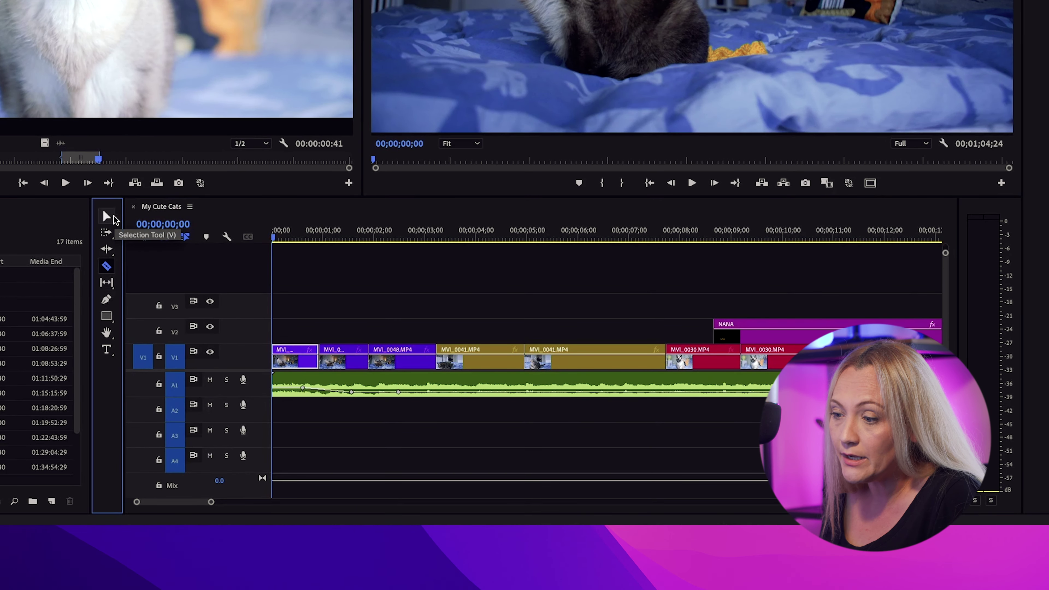
click(106, 216)
drag(276, 239, 298, 238)
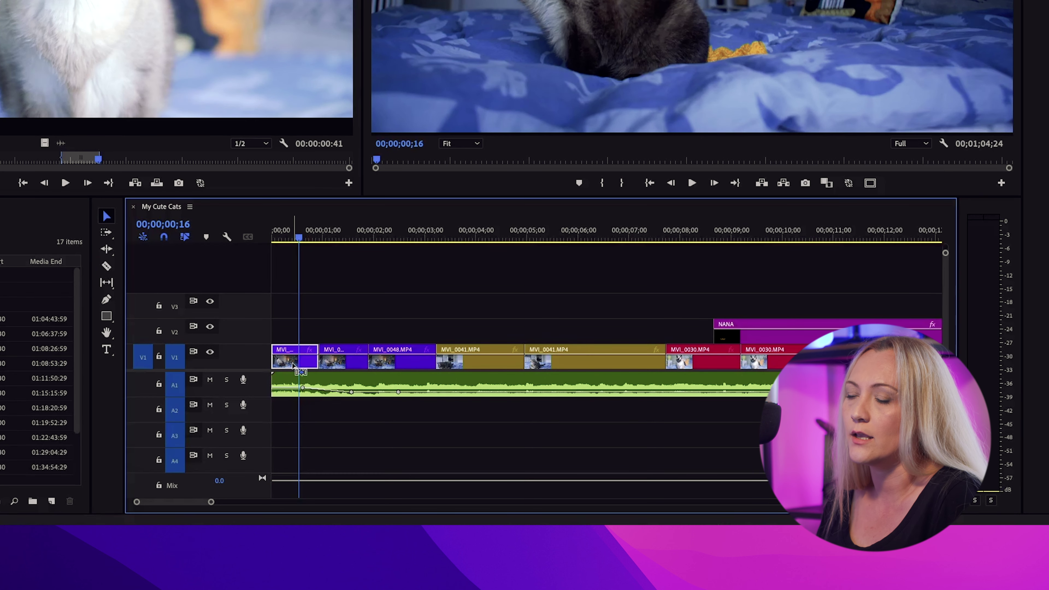
key(super+k)
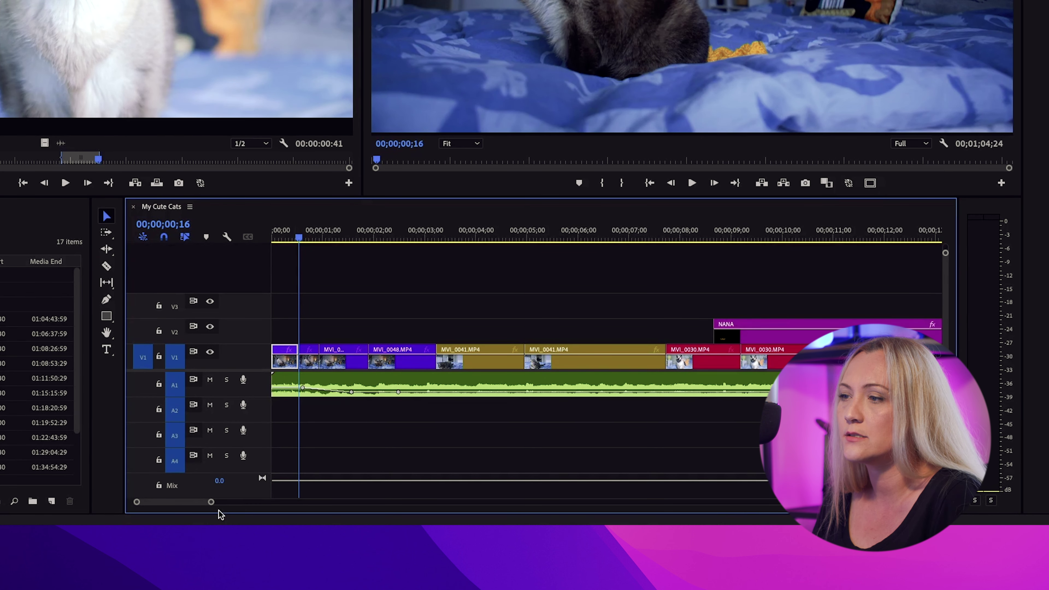
Split the first MVI_0030.MP4 clip at 00;00;08;16 with Cmd+K
scroll(627, 328, up, 5)
scroll(627, 328, right, 6)
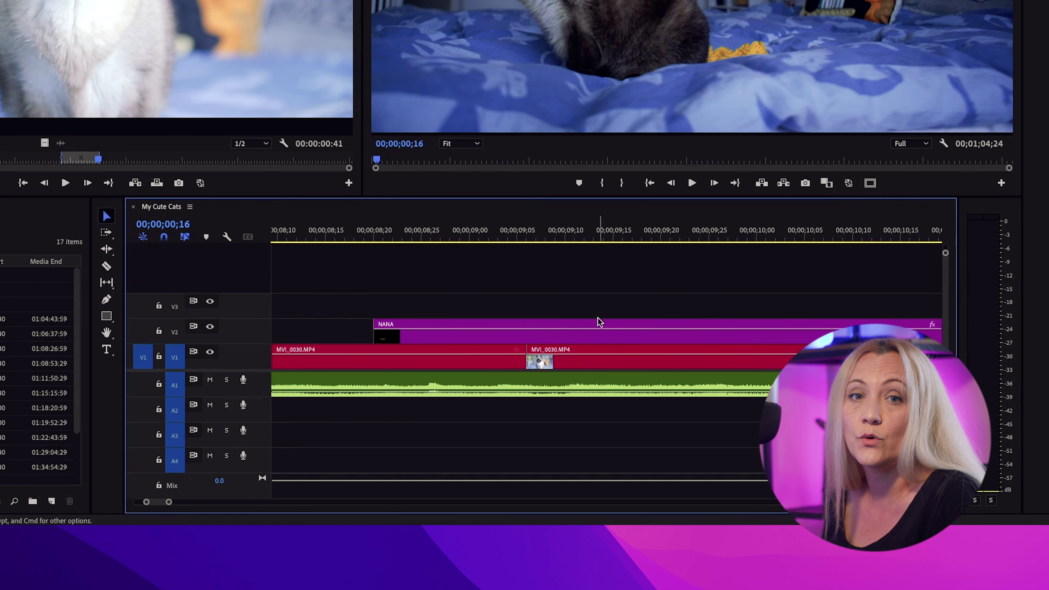
click(335, 237)
click(374, 363)
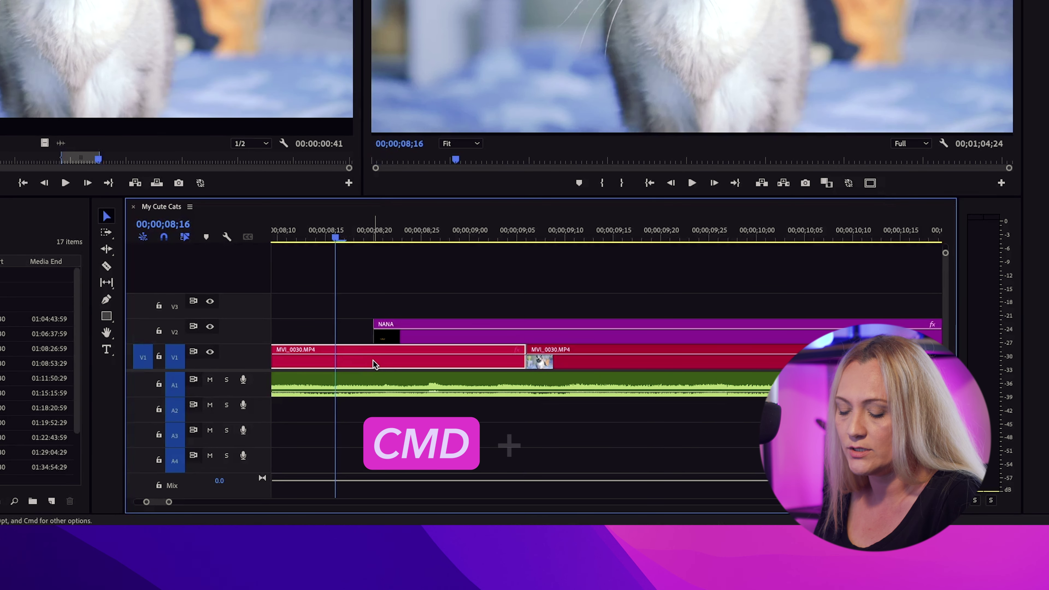
key(super+k)
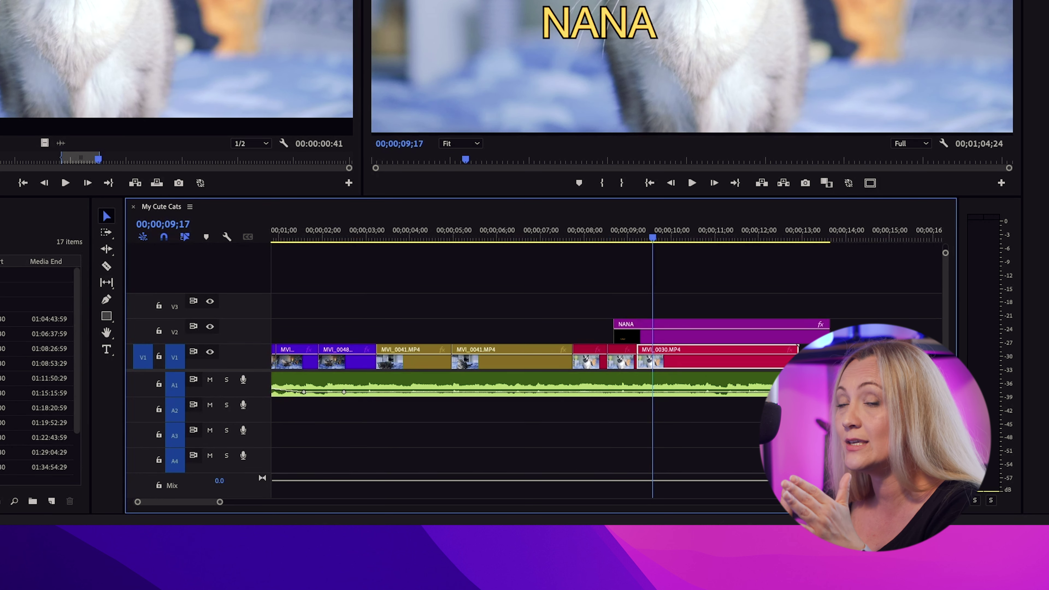
key(shift+5)
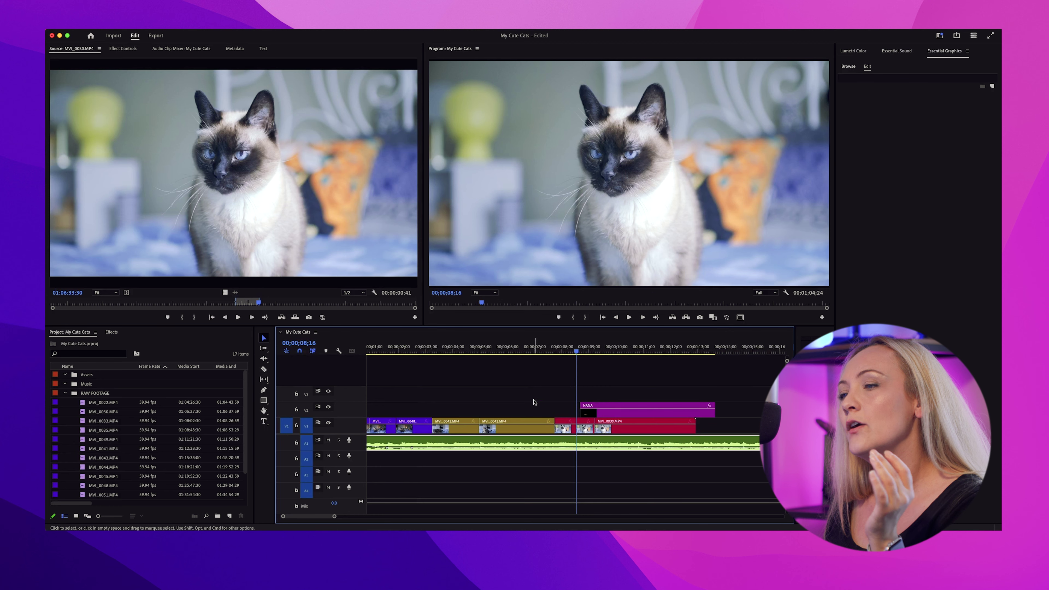
Enable Scale animation on the MVI_0030 clip, adding a keyframe at its start at 100
click(605, 348)
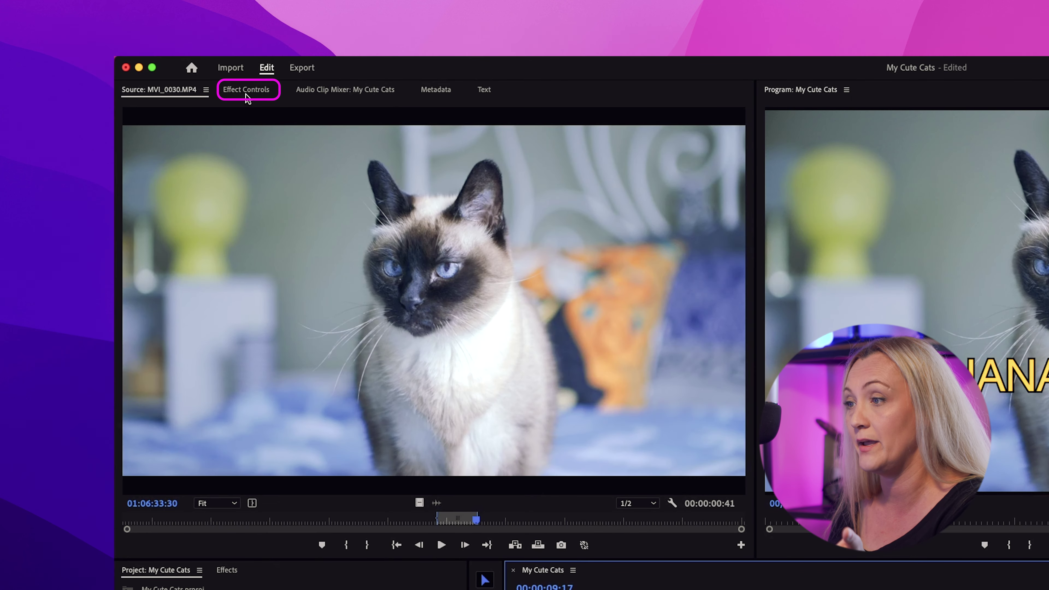
click(245, 92)
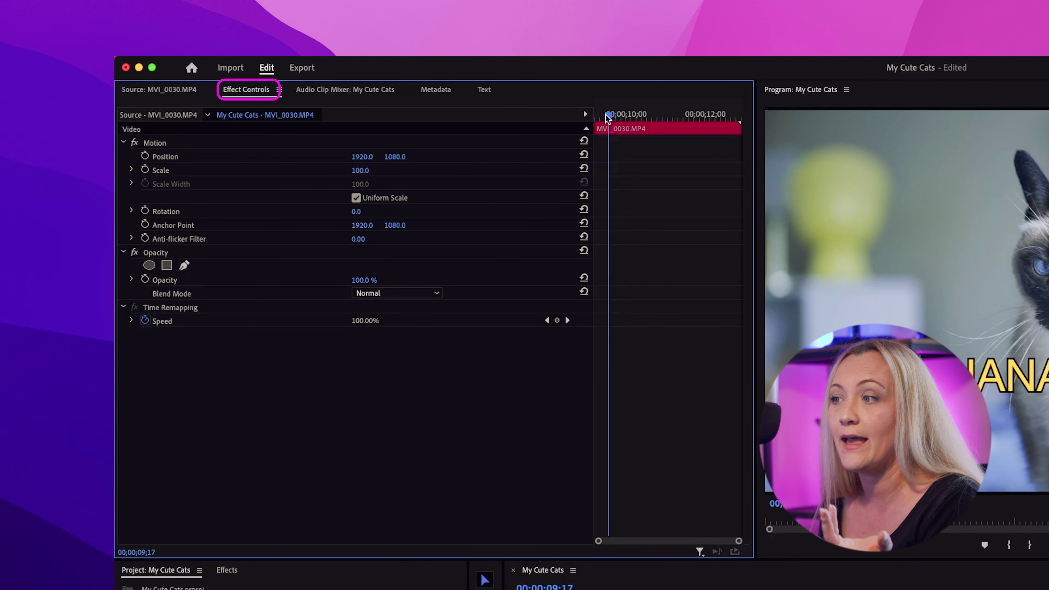
drag(606, 118, 594, 118)
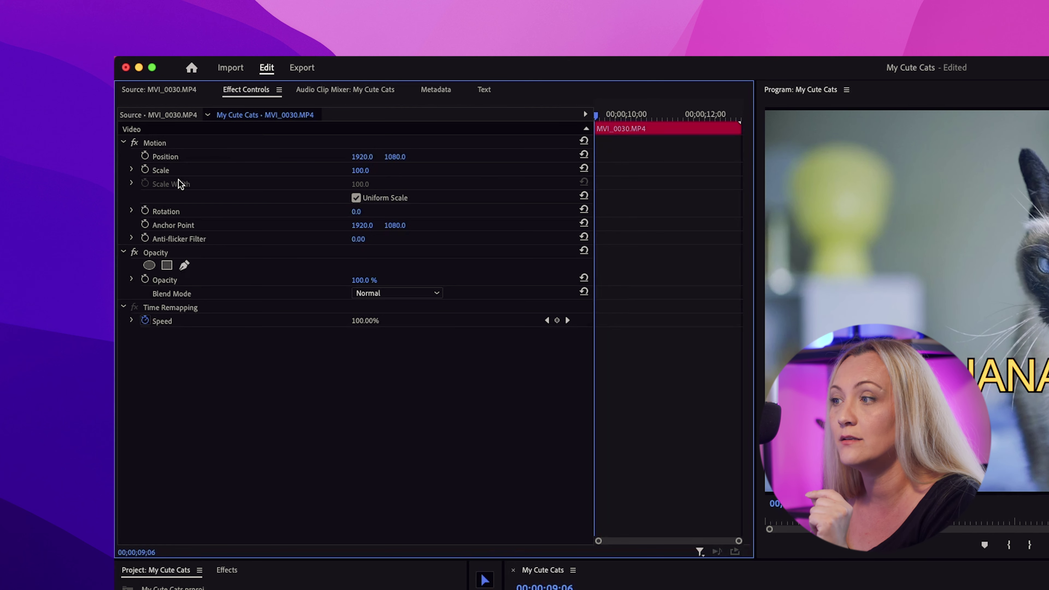
click(145, 170)
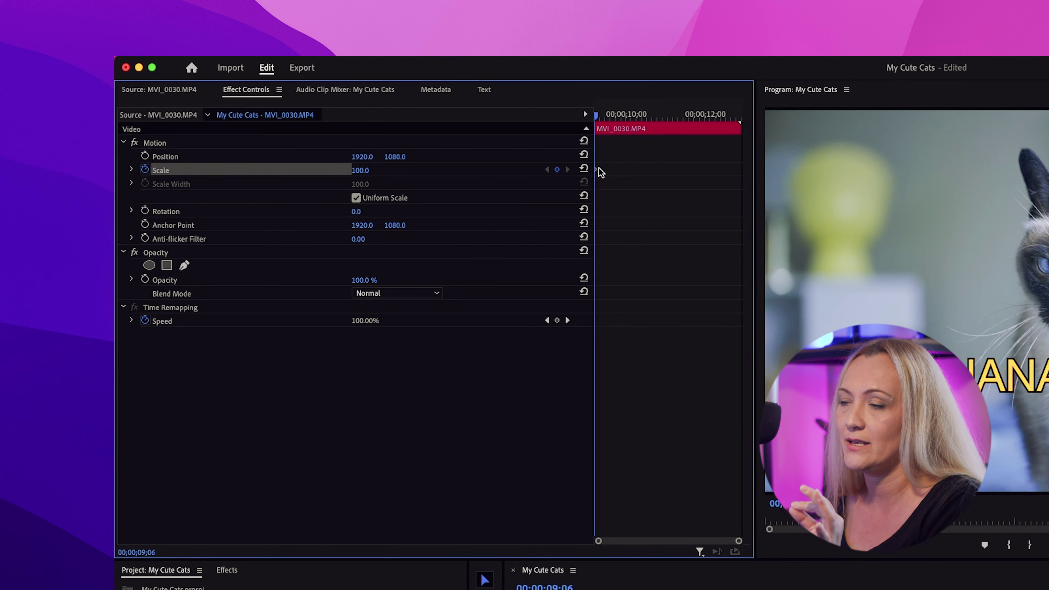
Add a second Scale keyframe at 00;00;12;09 with a value of 150
drag(738, 541, 720, 541)
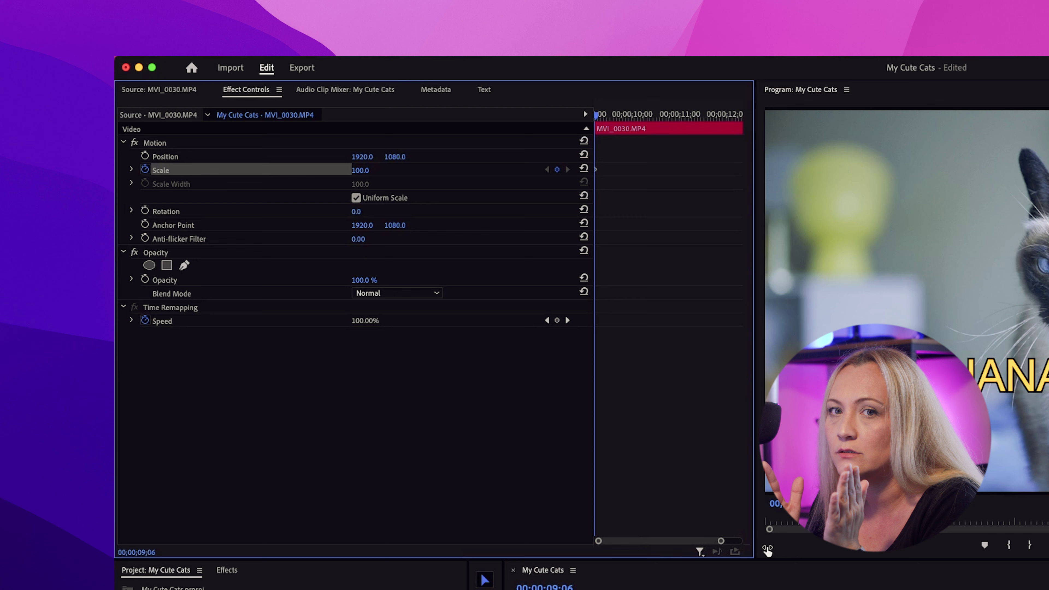
drag(720, 541, 729, 541)
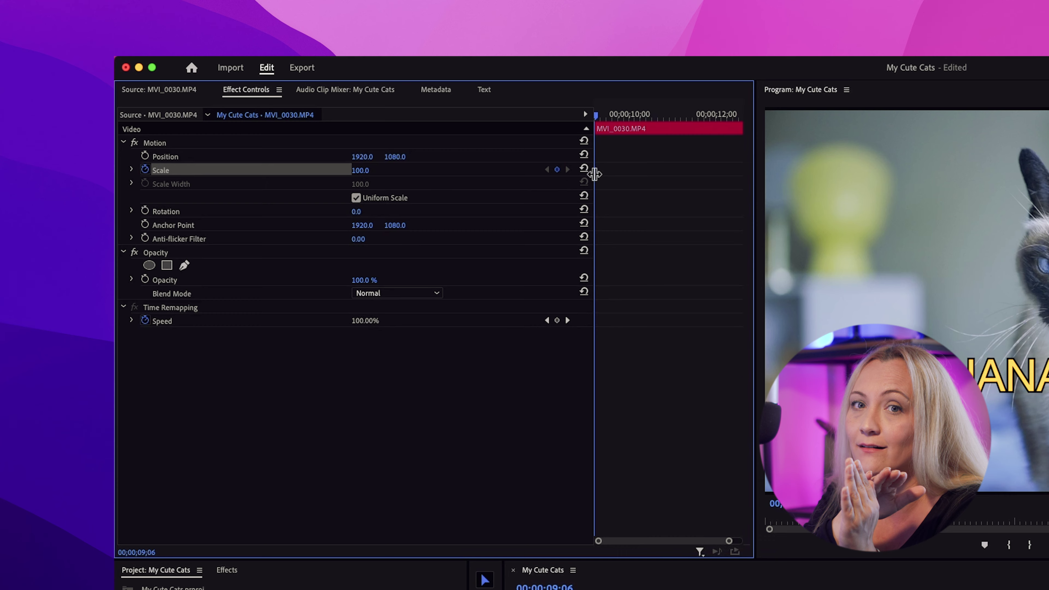
drag(596, 120, 730, 127)
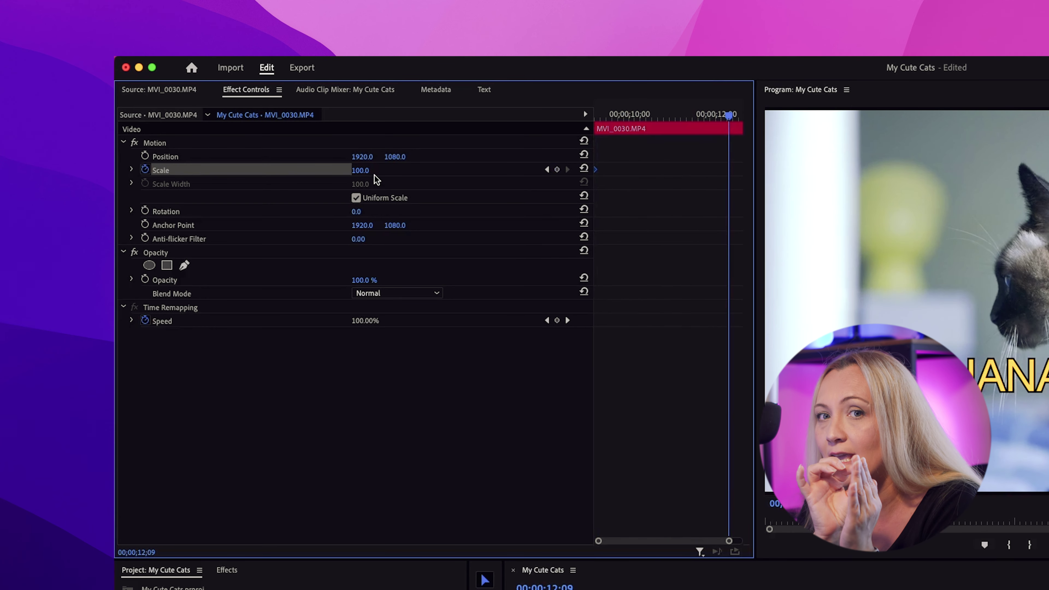
click(558, 171)
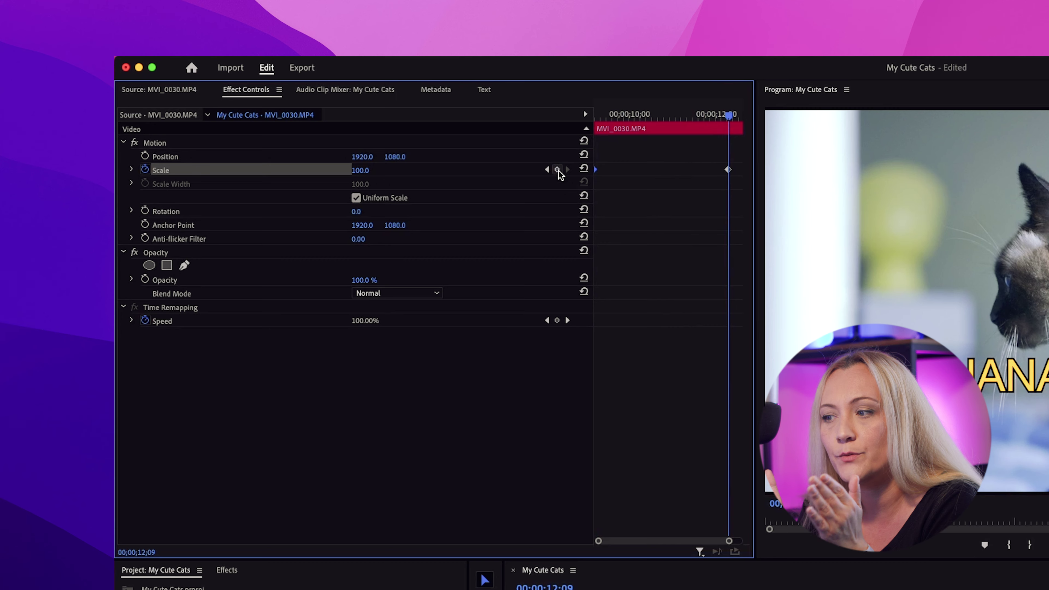
click(360, 170)
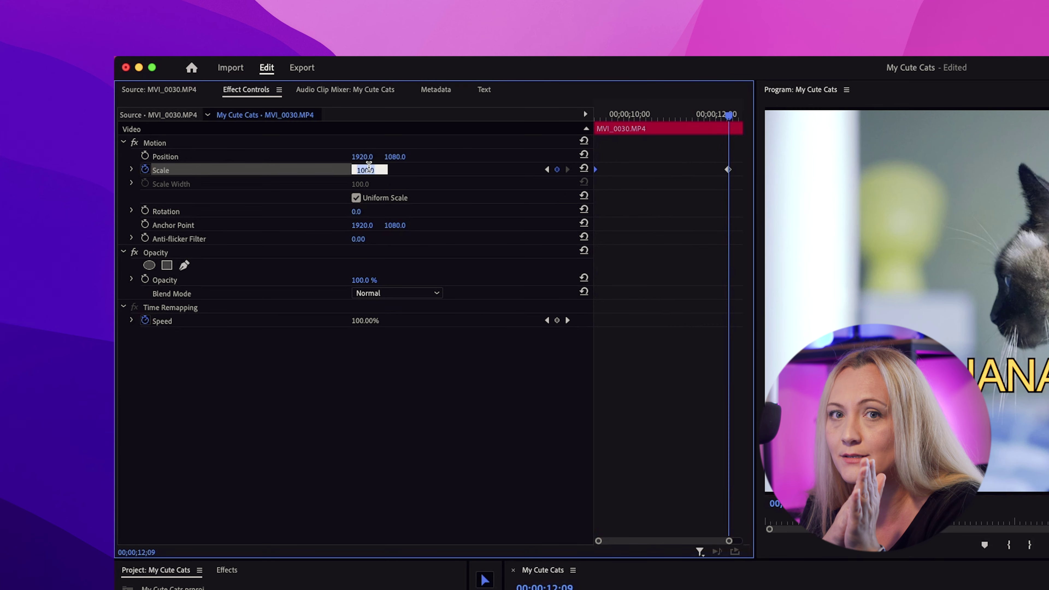
text(150)
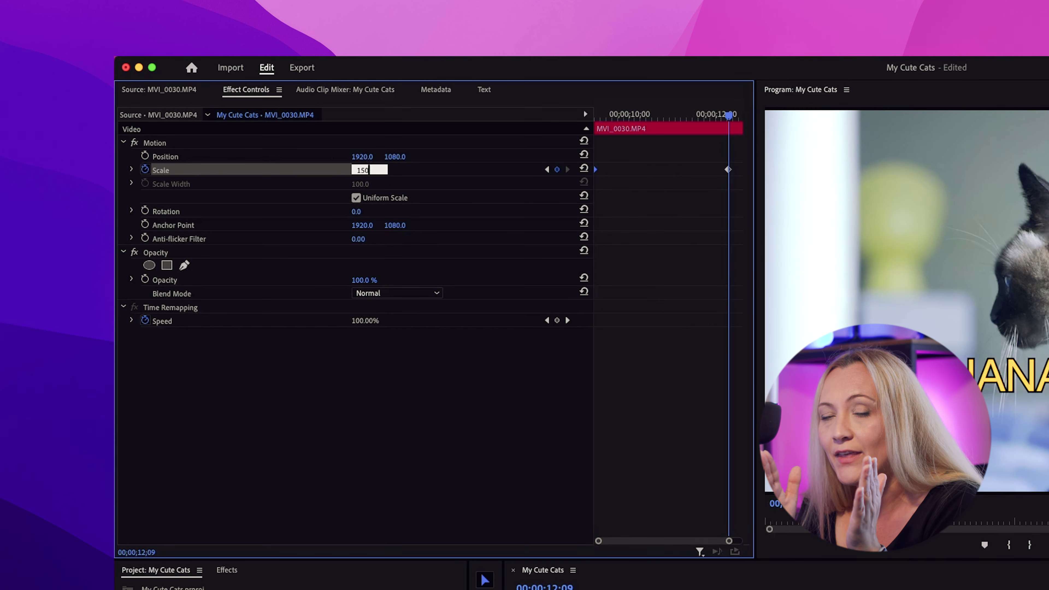
key(Return)
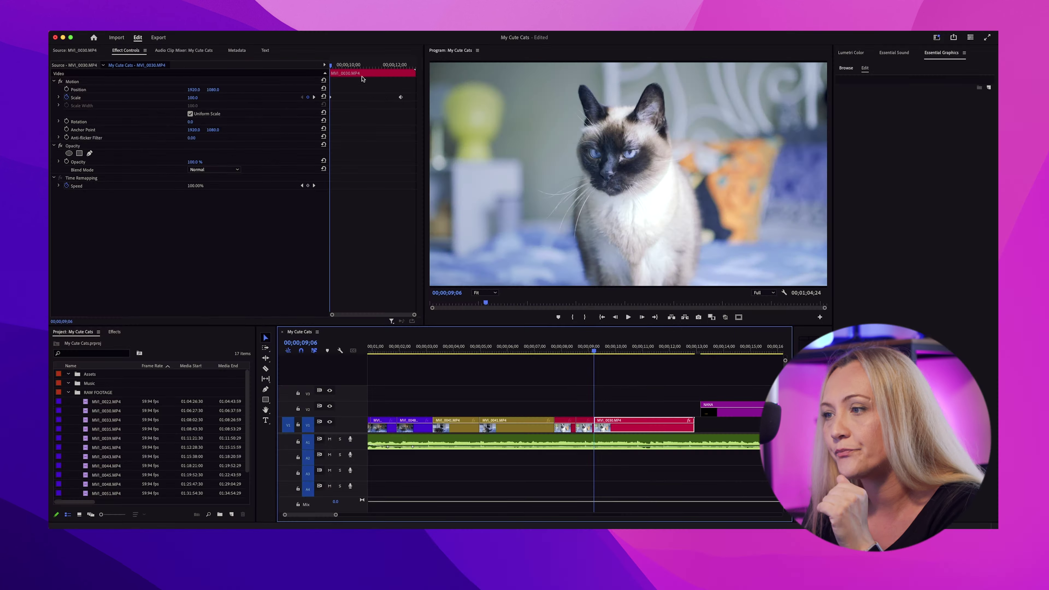
Play the sequence to watch the cat zoom in, then deselect MVI_0030
key(space)
key(space)
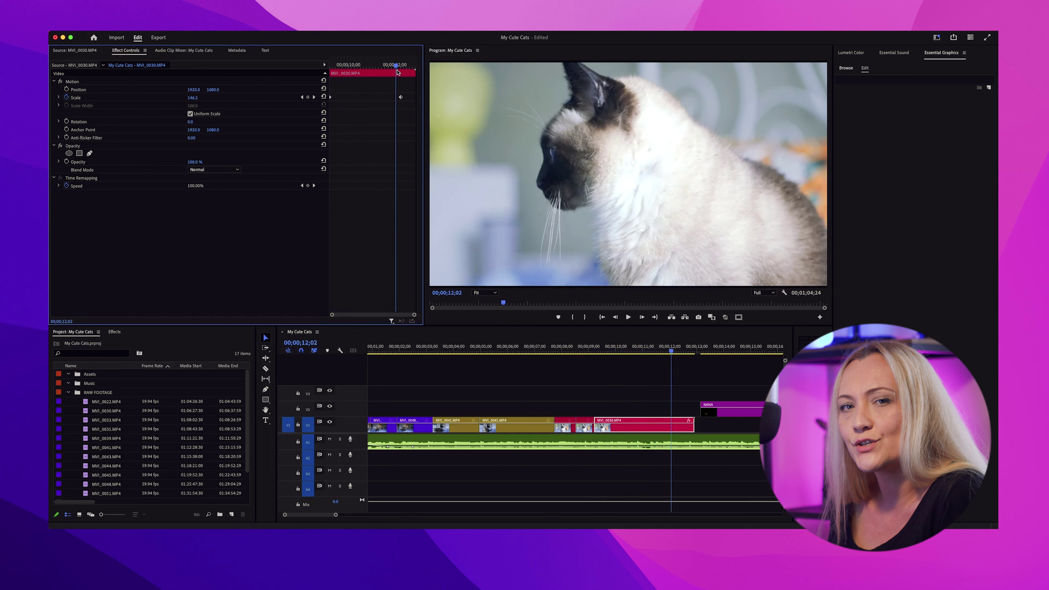
click(633, 405)
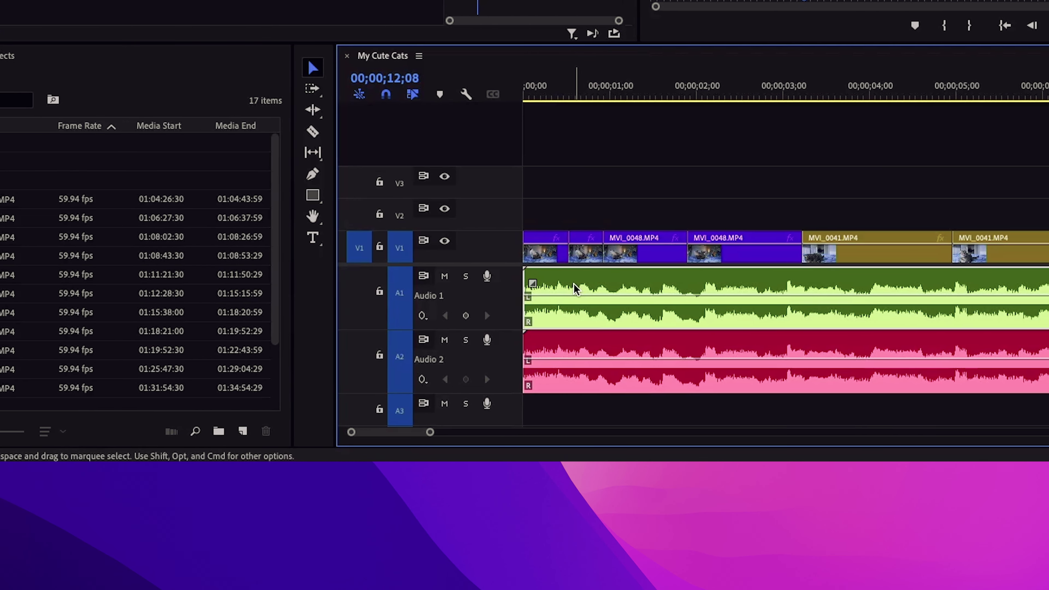
Delete the original A1 audio, move Furball Antics music onto A1, and lower its volume to about -10.5 dB
key(Delete)
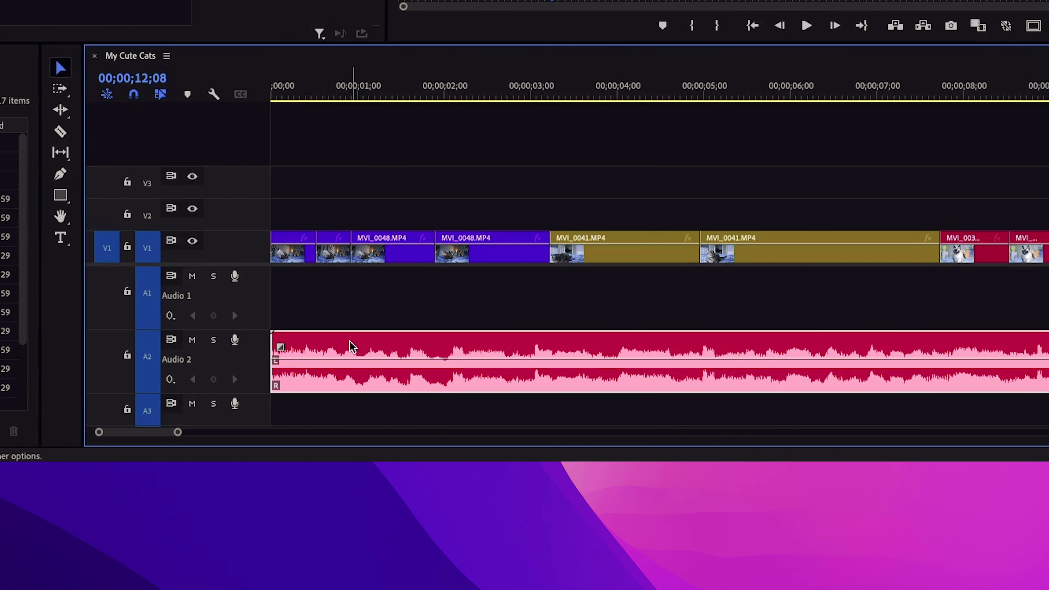
drag(476, 346, 476, 302)
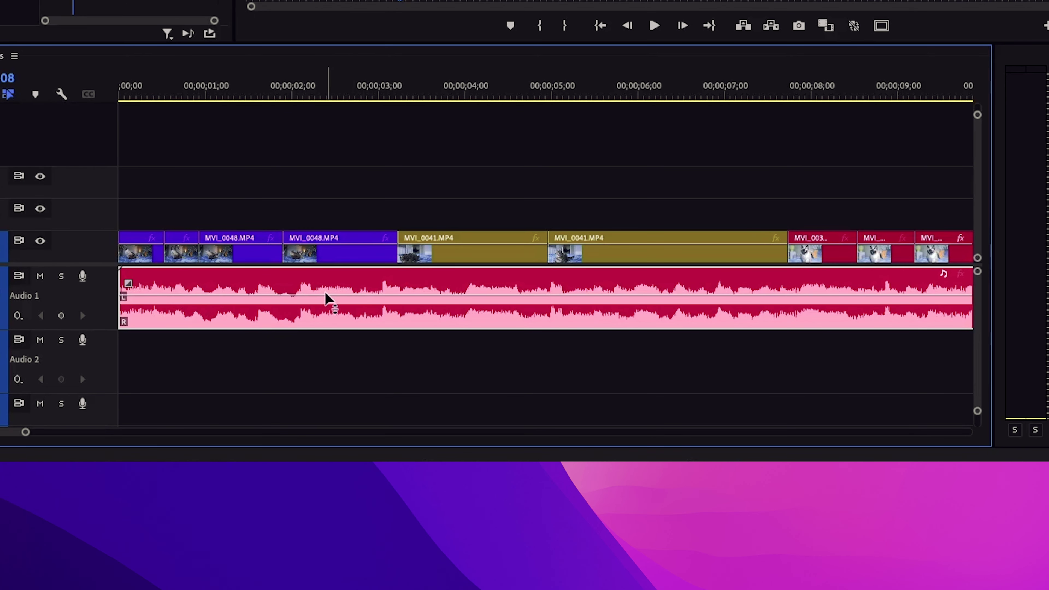
mouse_move(325, 302)
mouse_down()
mouse_move(324, 323)
mouse_move(322, 294)
mouse_up()
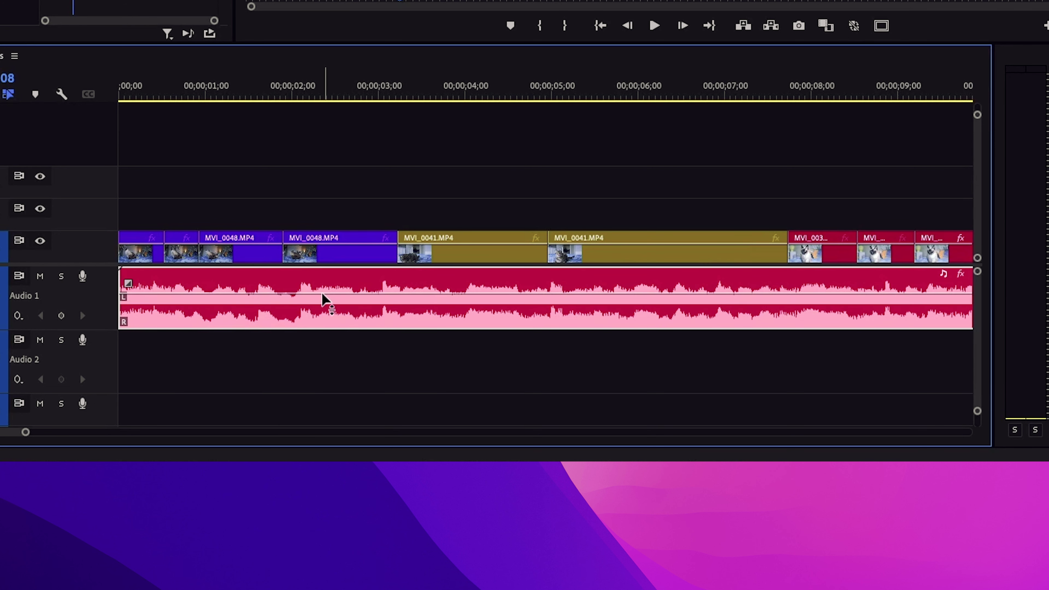
right_click(288, 285)
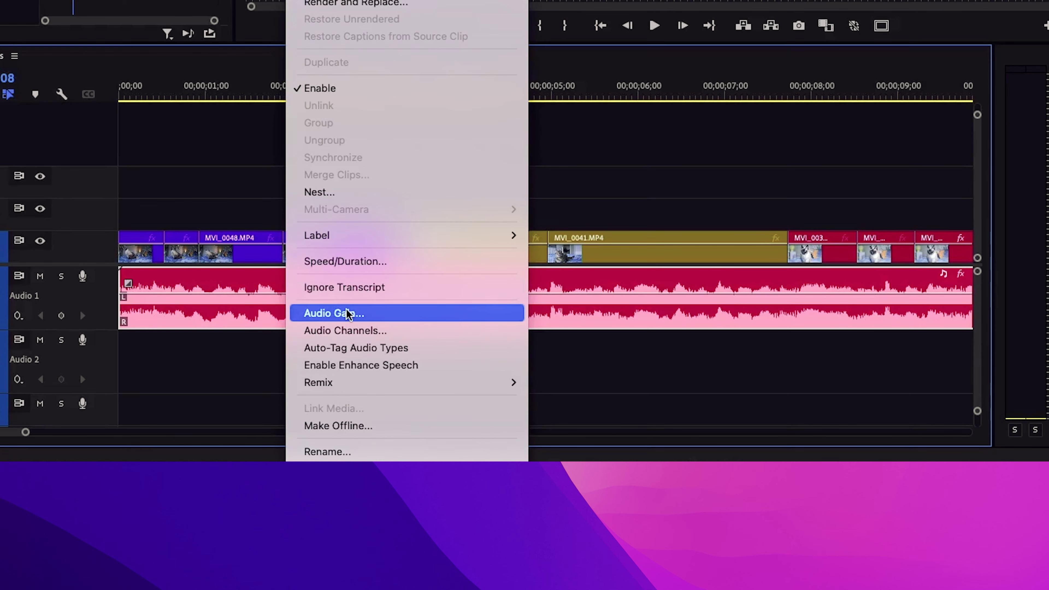
Adjust the Furball Antics music clip's gain by -5 dB
click(425, 318)
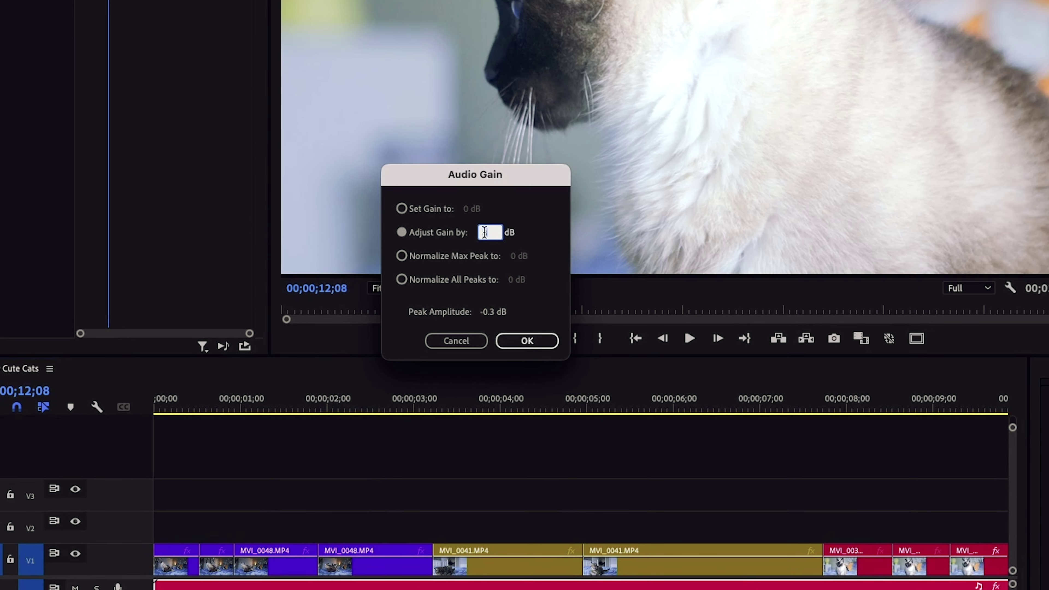
click(401, 209)
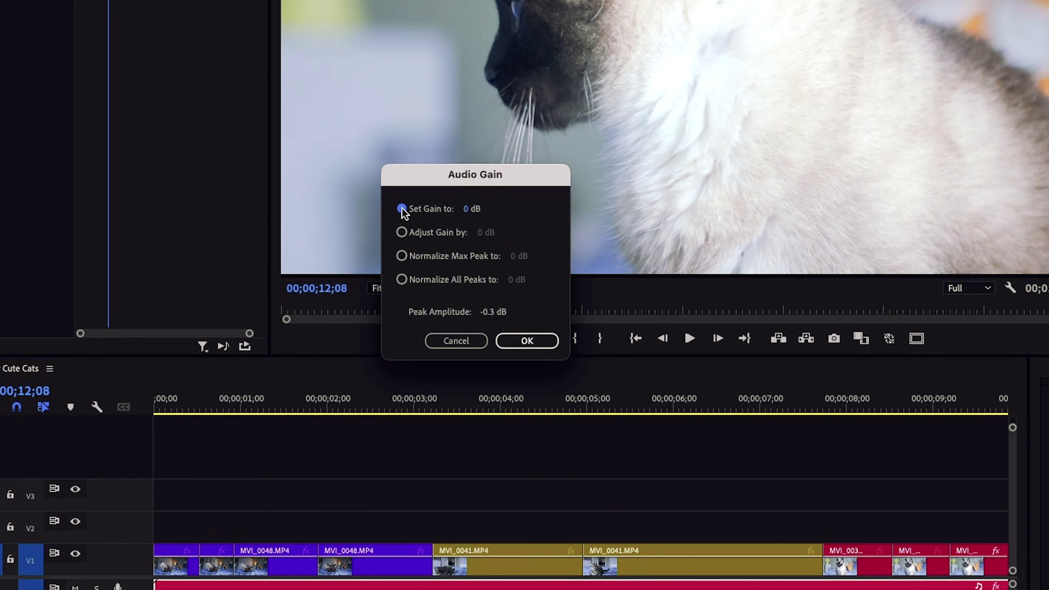
click(401, 233)
click(481, 233)
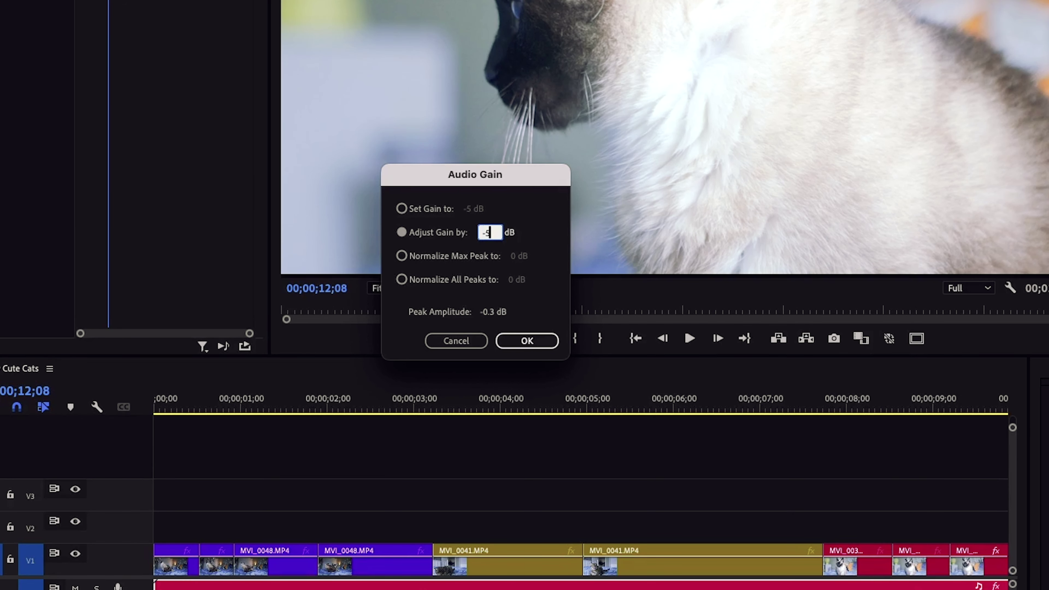
text(-5)
key(Return)
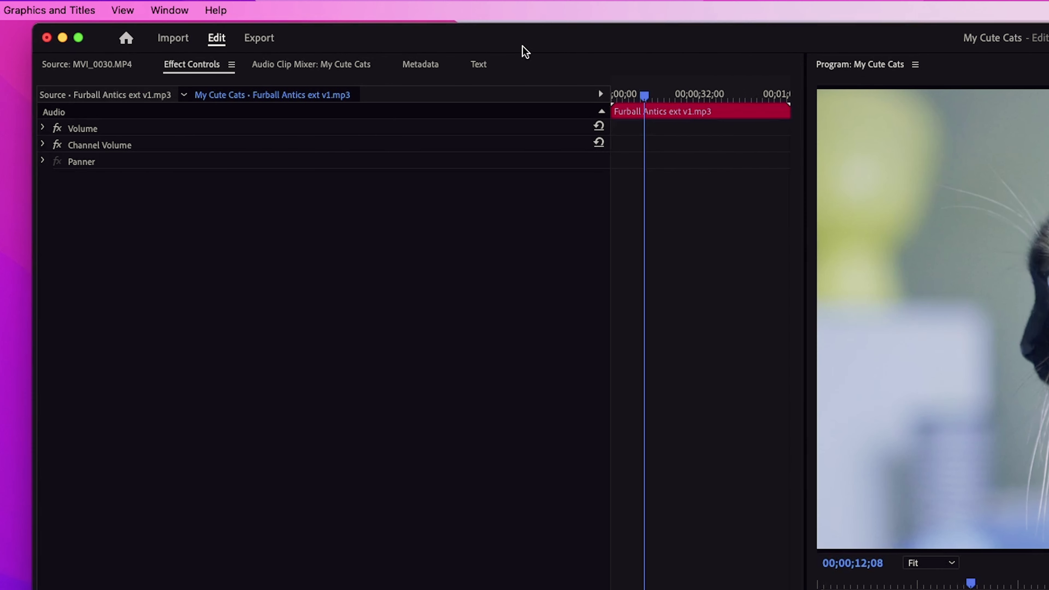
Show the Essential Sound panel and apply Enhance Speech to the Audio 2.wav dialogue clip
click(167, 12)
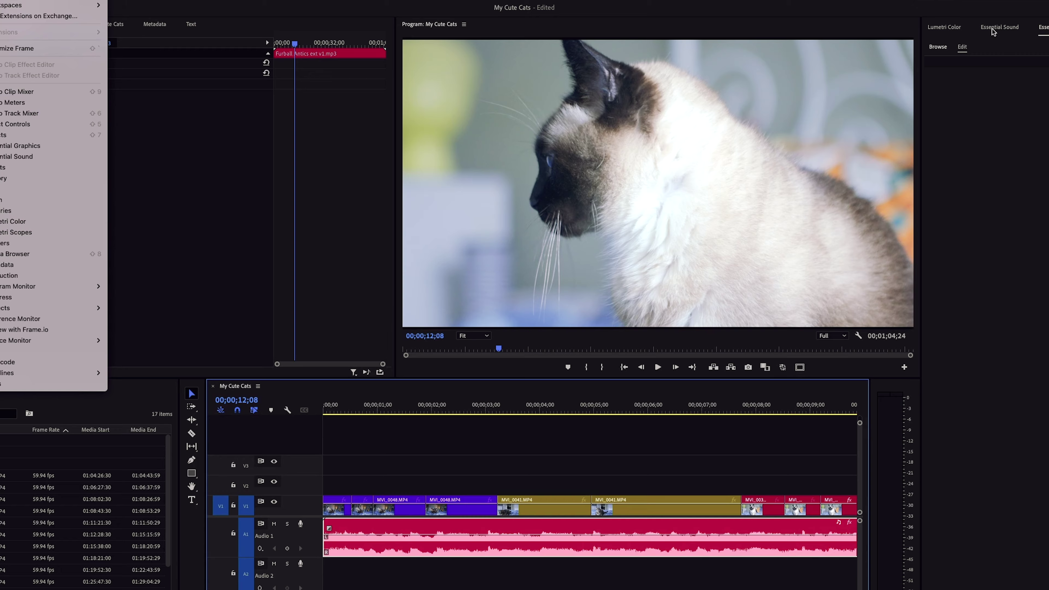
click(13, 155)
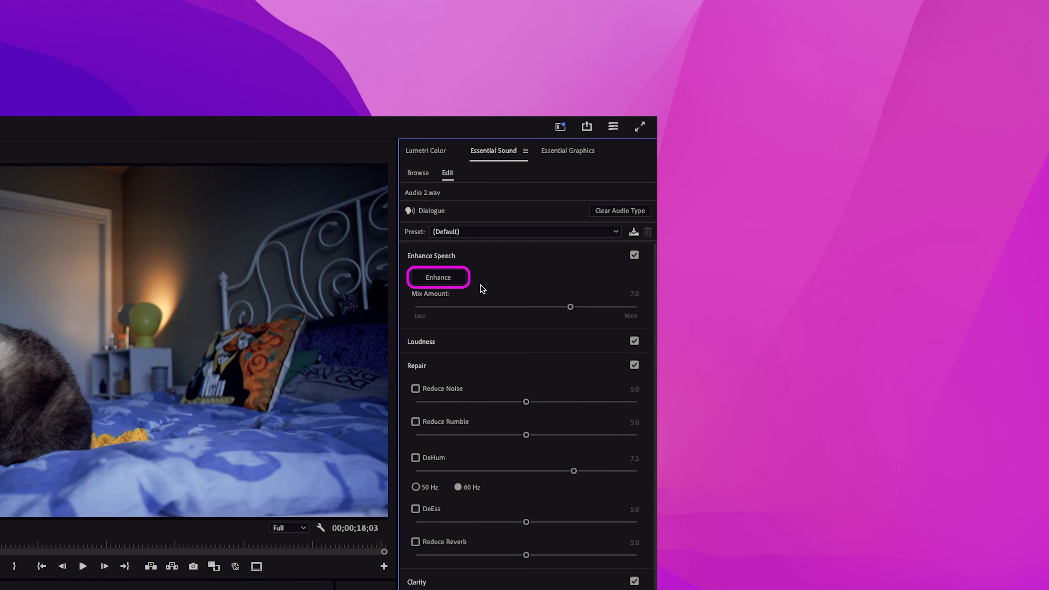
click(439, 283)
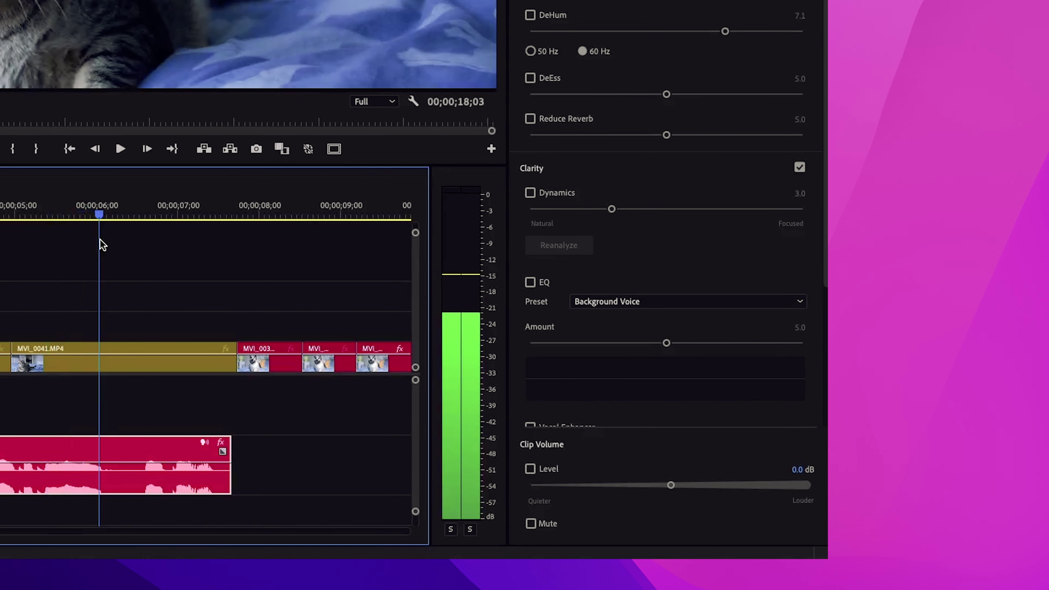
Play and scrub the sequence from about 5 seconds to hear the enhanced audio
key(space)
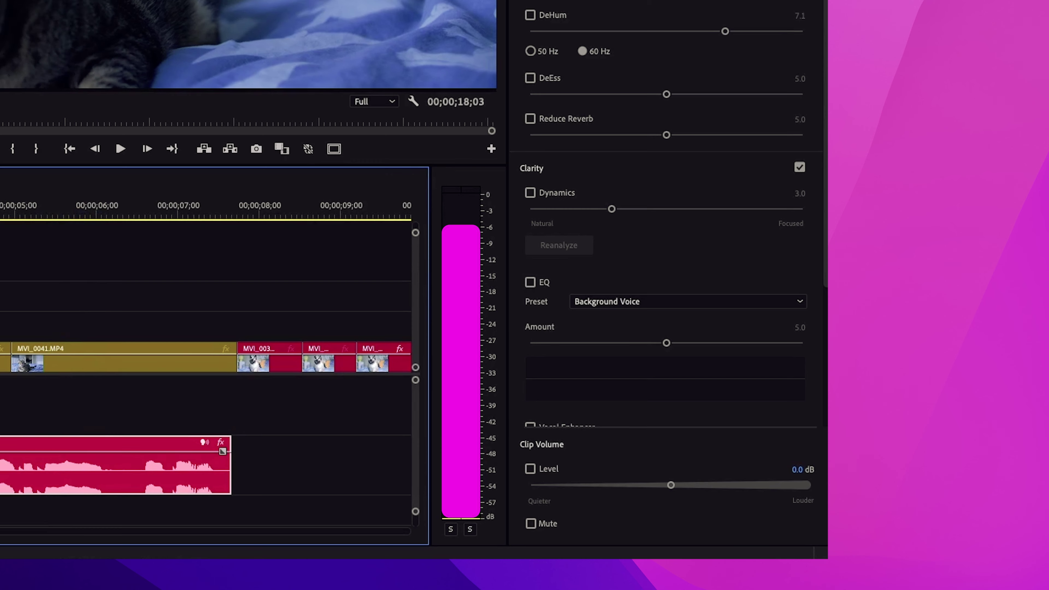
click(63, 215)
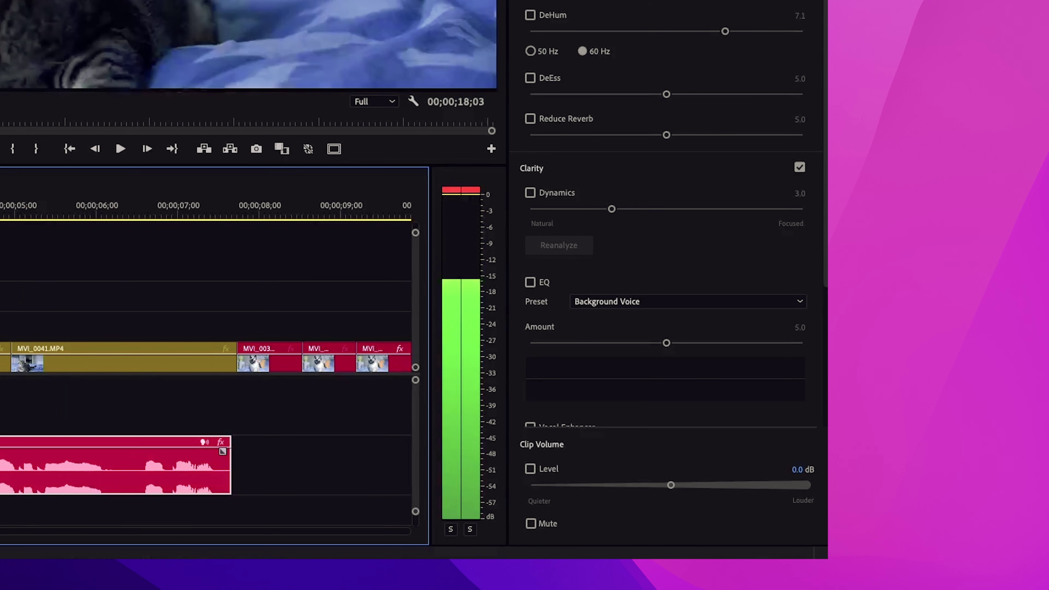
drag(30, 215, 75, 228)
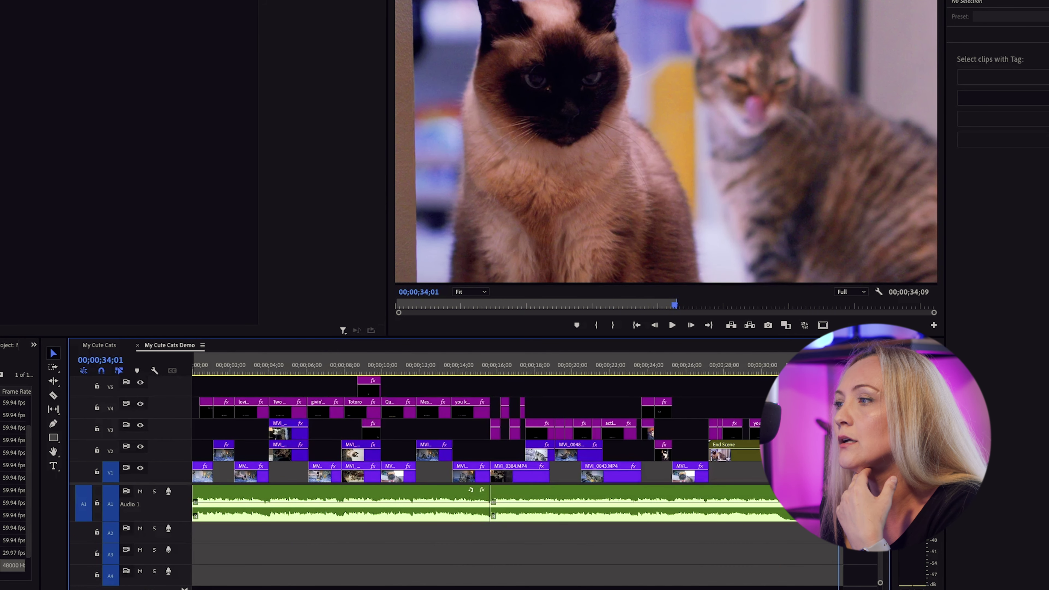
Open the Export workspace for the My Cute Cats Demo sequence with Cmd+M
click(88, 8)
mouse_move(136, 317)
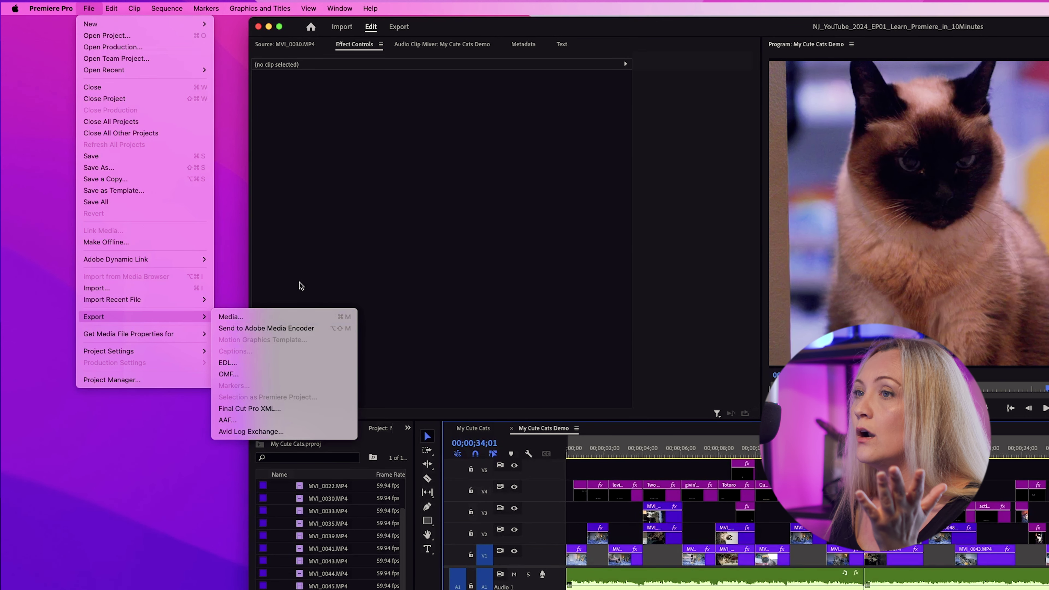
click(439, 31)
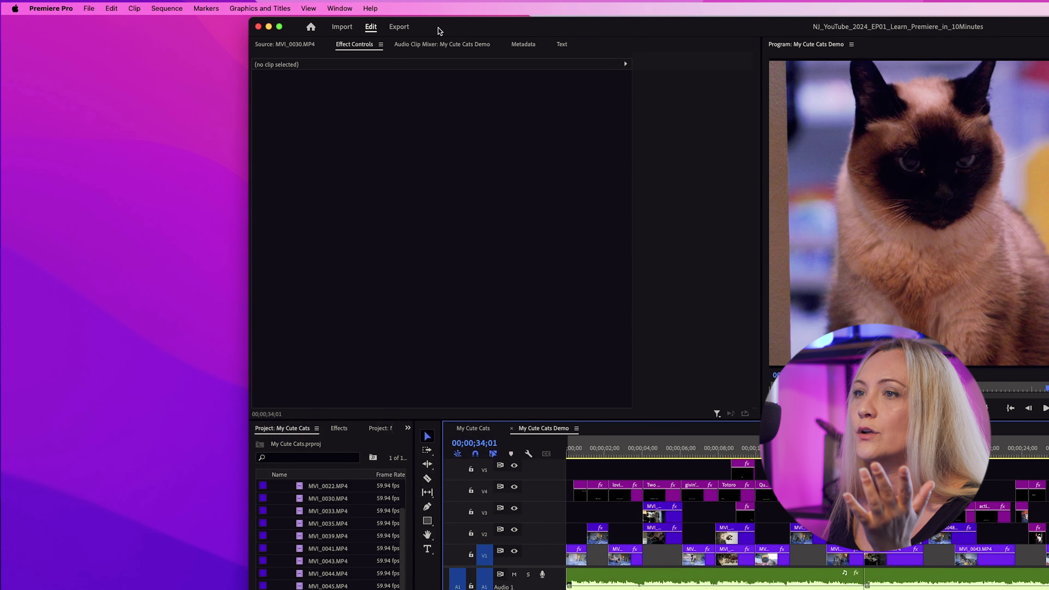
key(super+m)
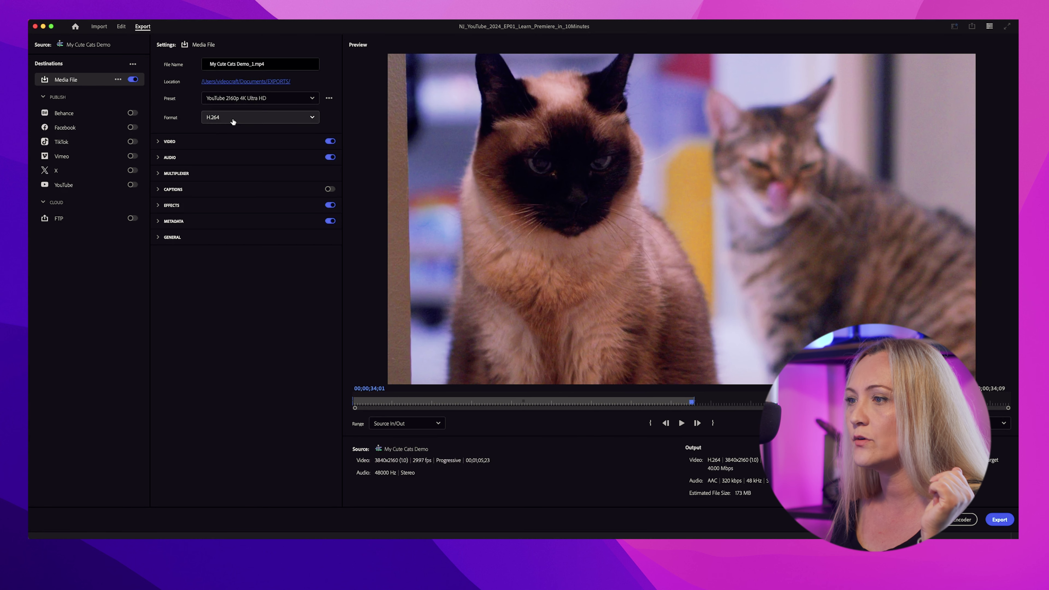
click(233, 122)
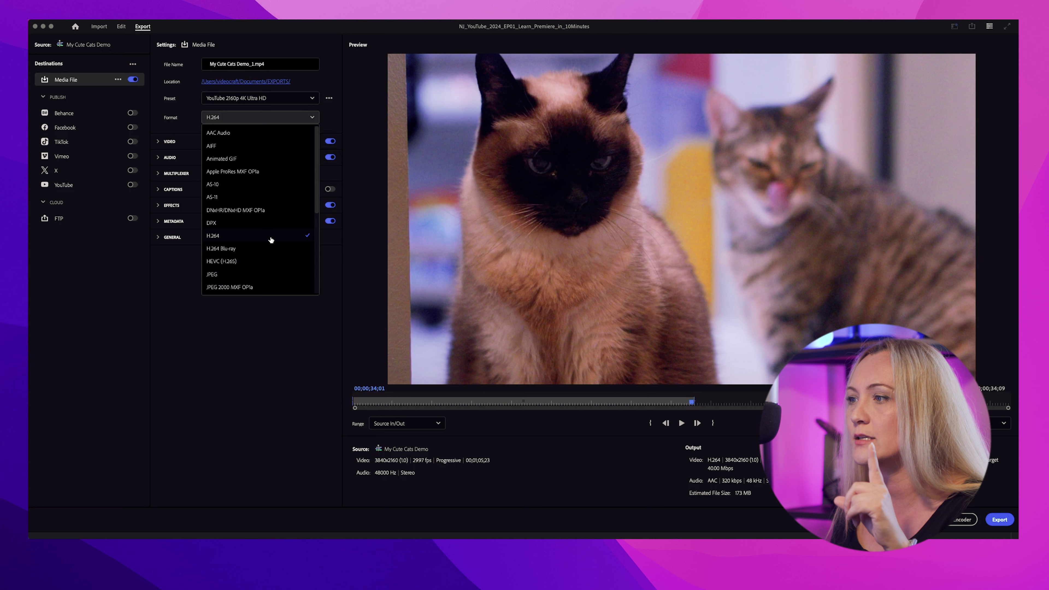
click(326, 78)
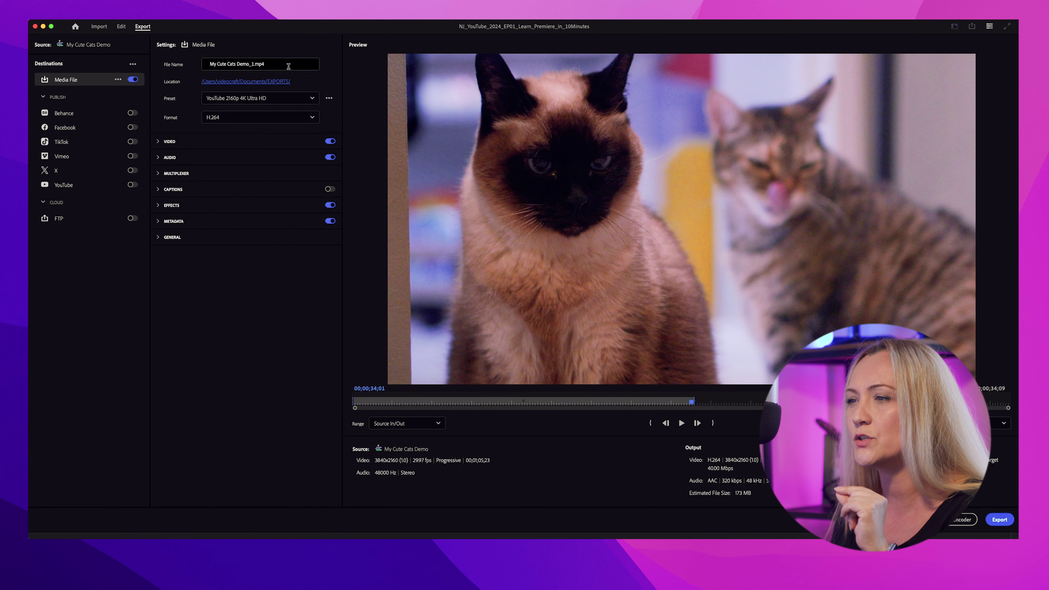
click(239, 102)
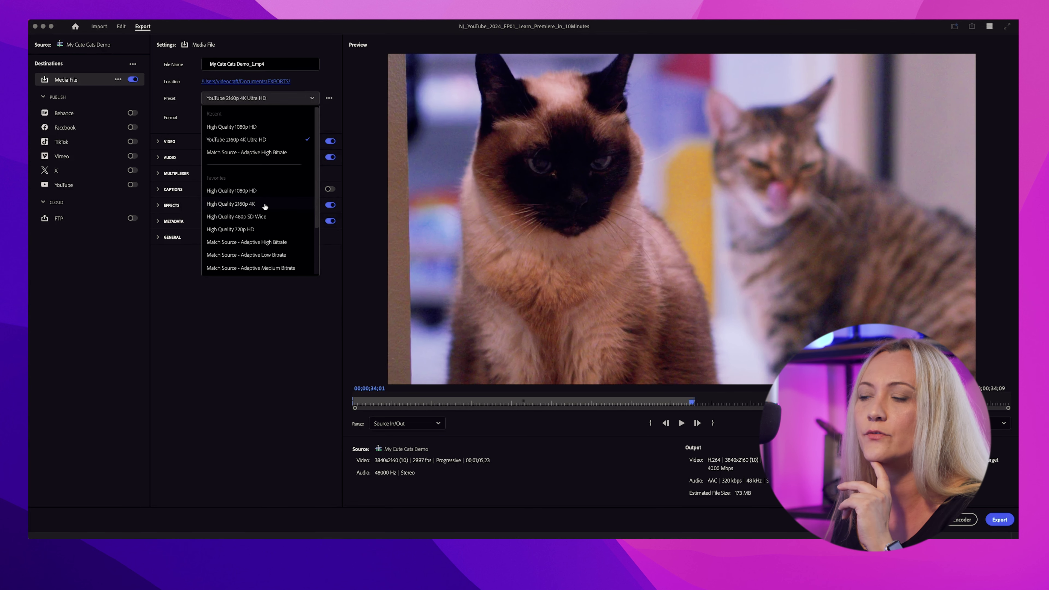
click(282, 286)
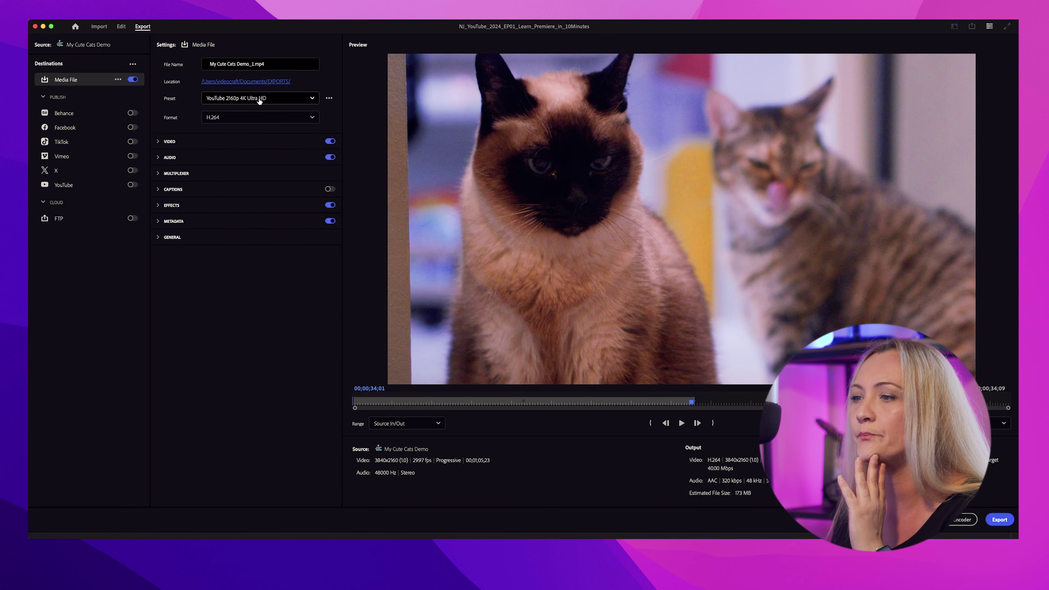